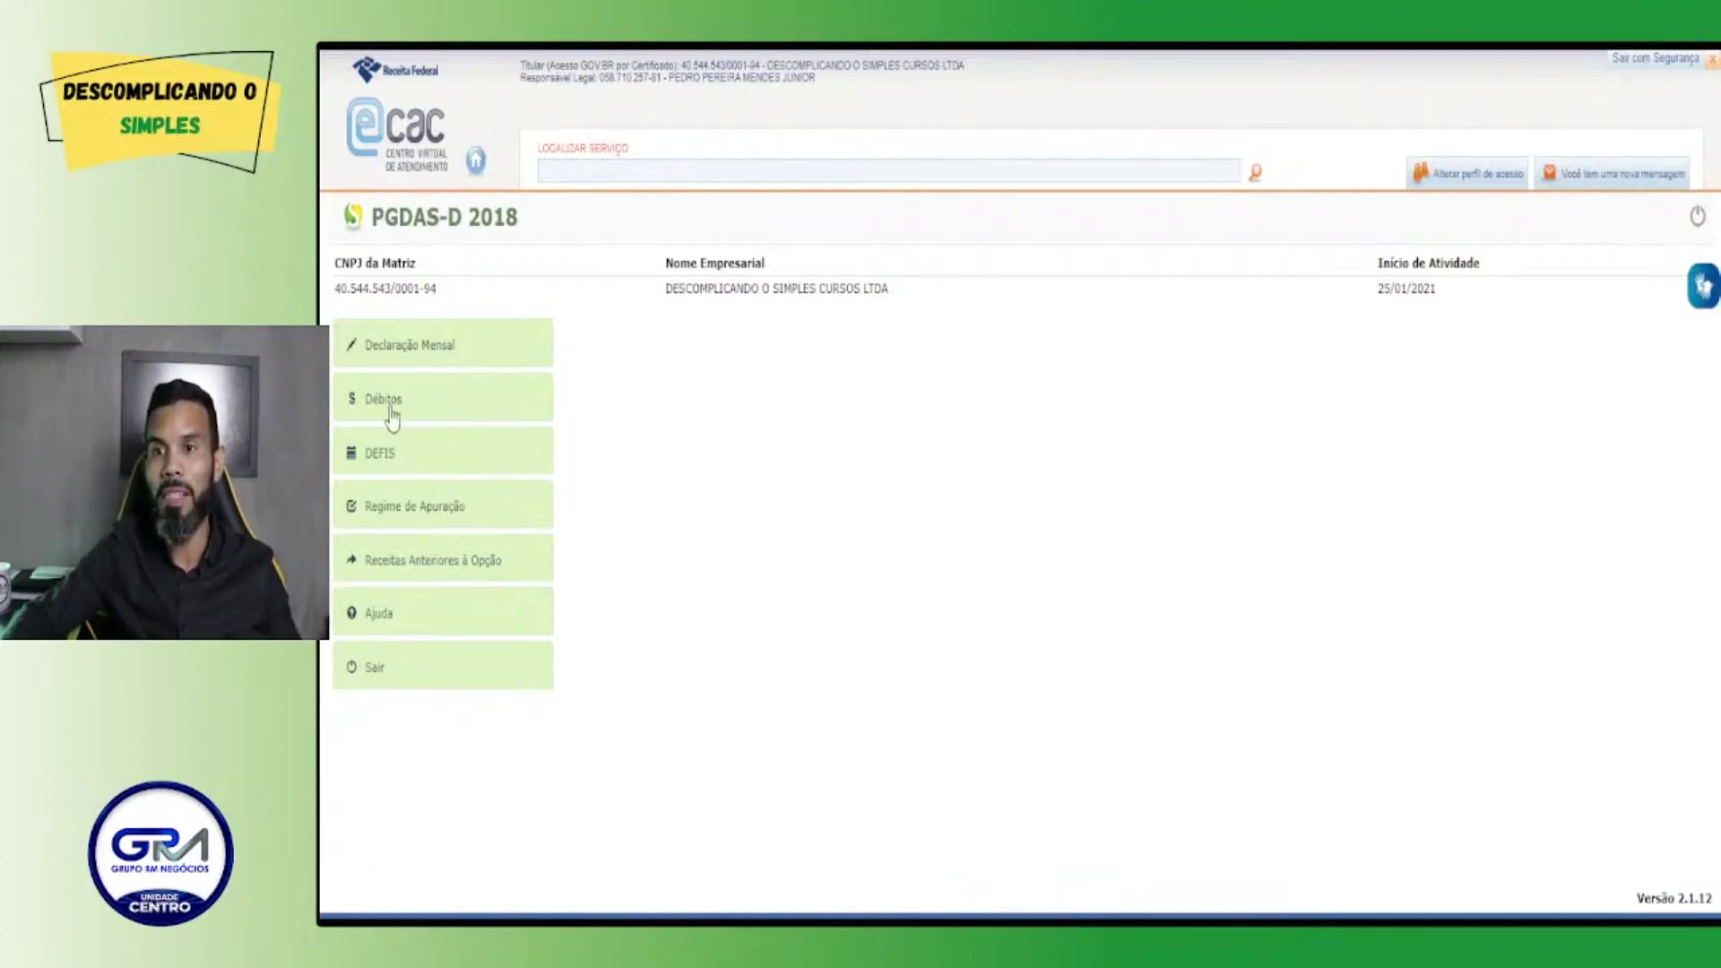
Step: Open the Regime de Apuração option for calendar year 2022 and check which regime was chosen
click(426, 523)
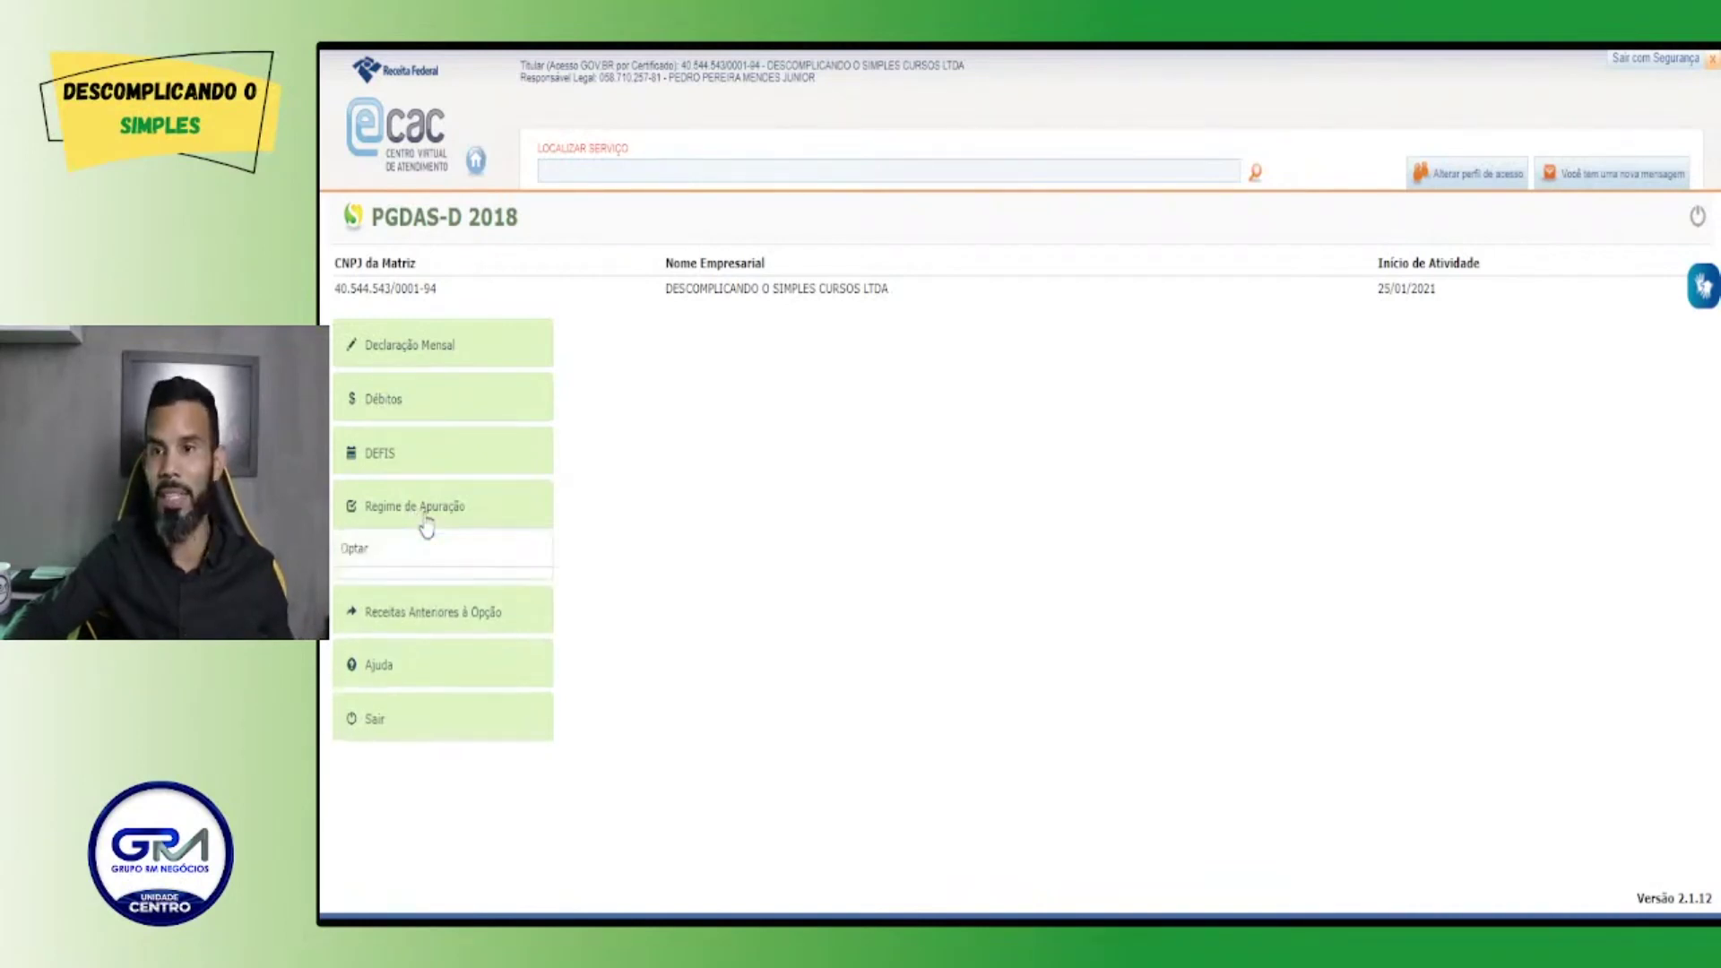
click(358, 555)
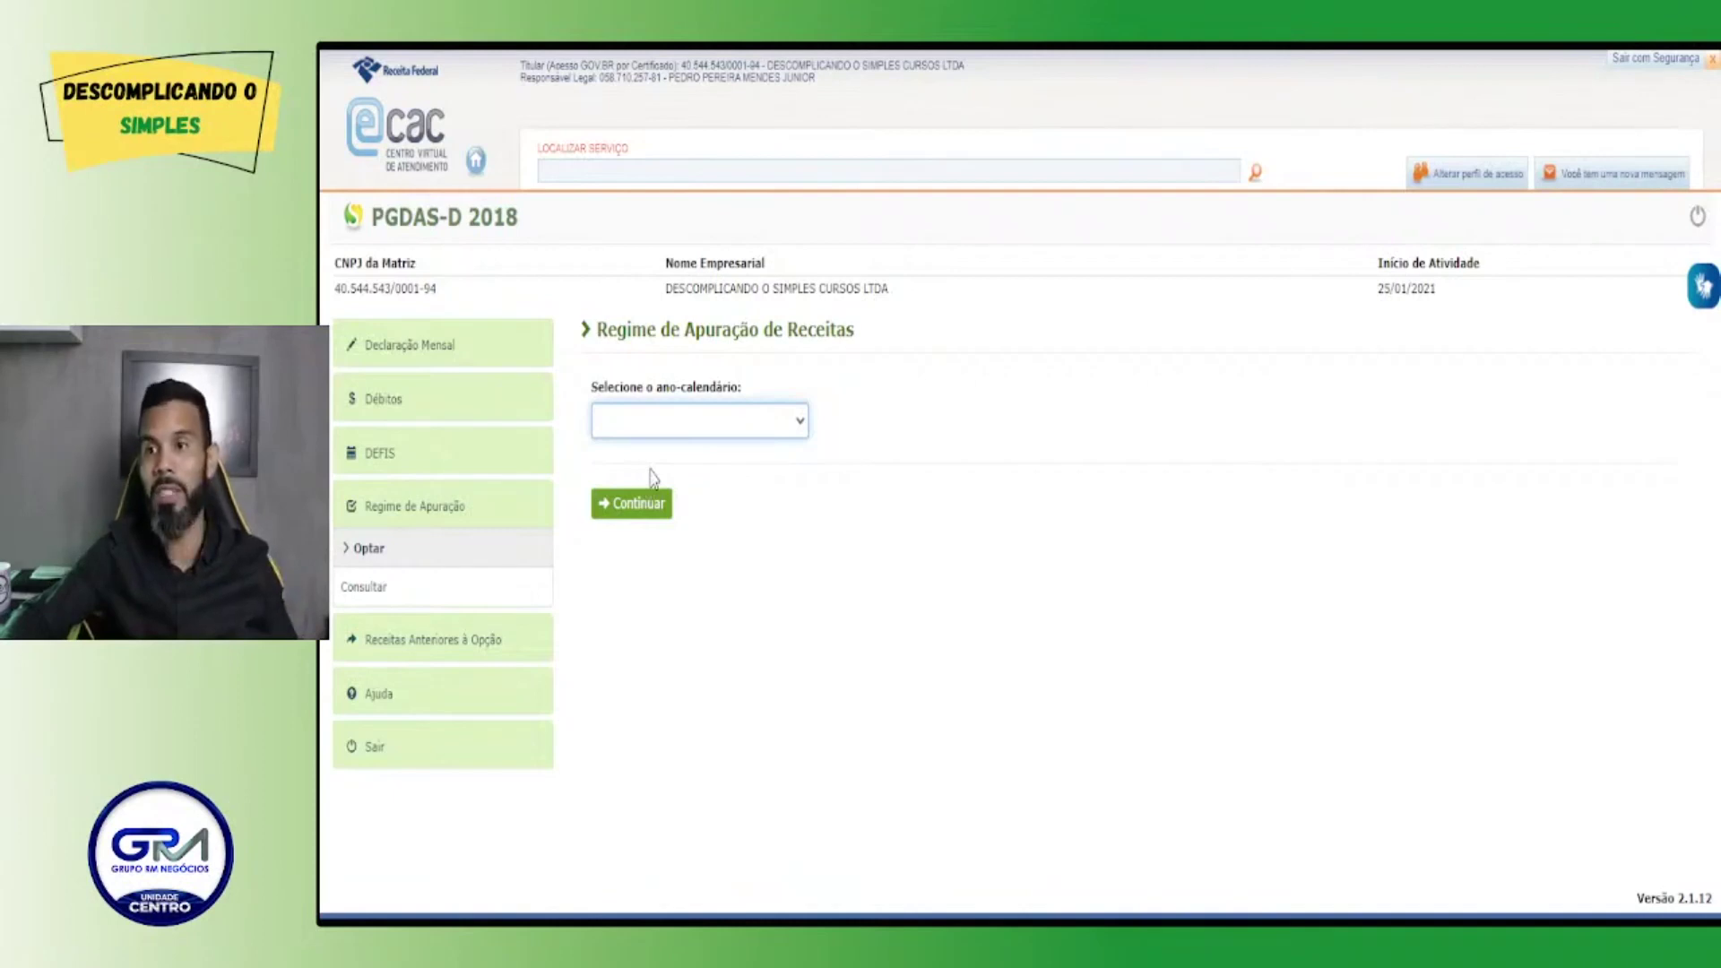
click(652, 477)
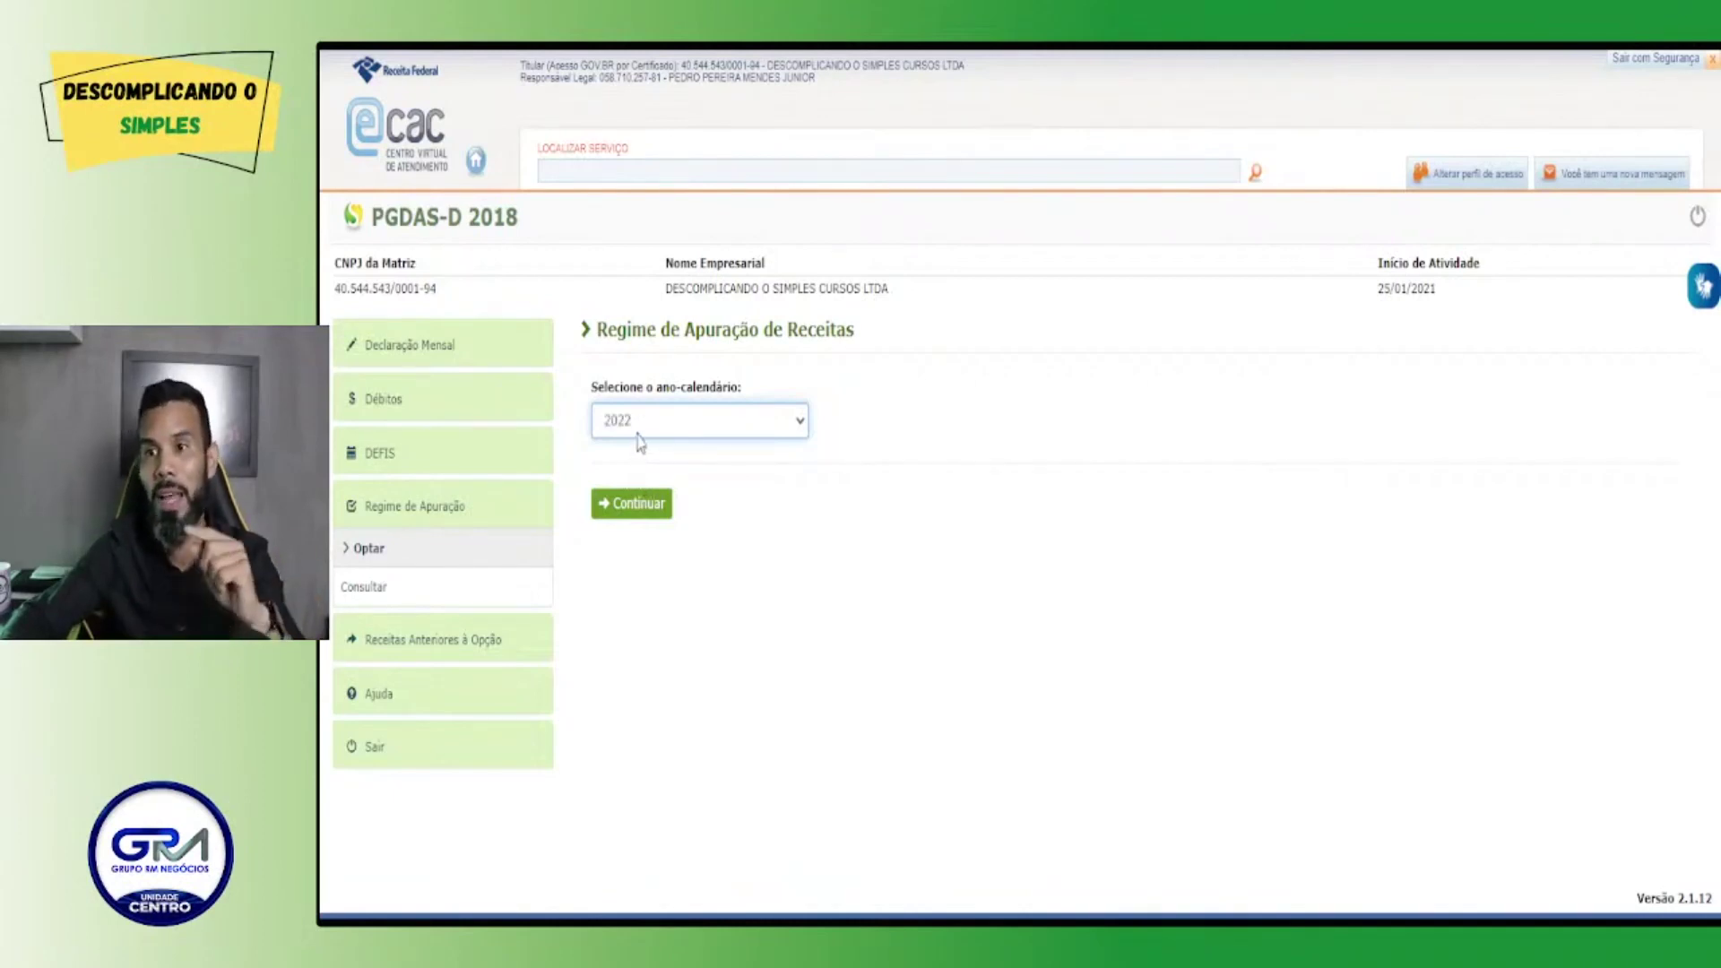
click(645, 514)
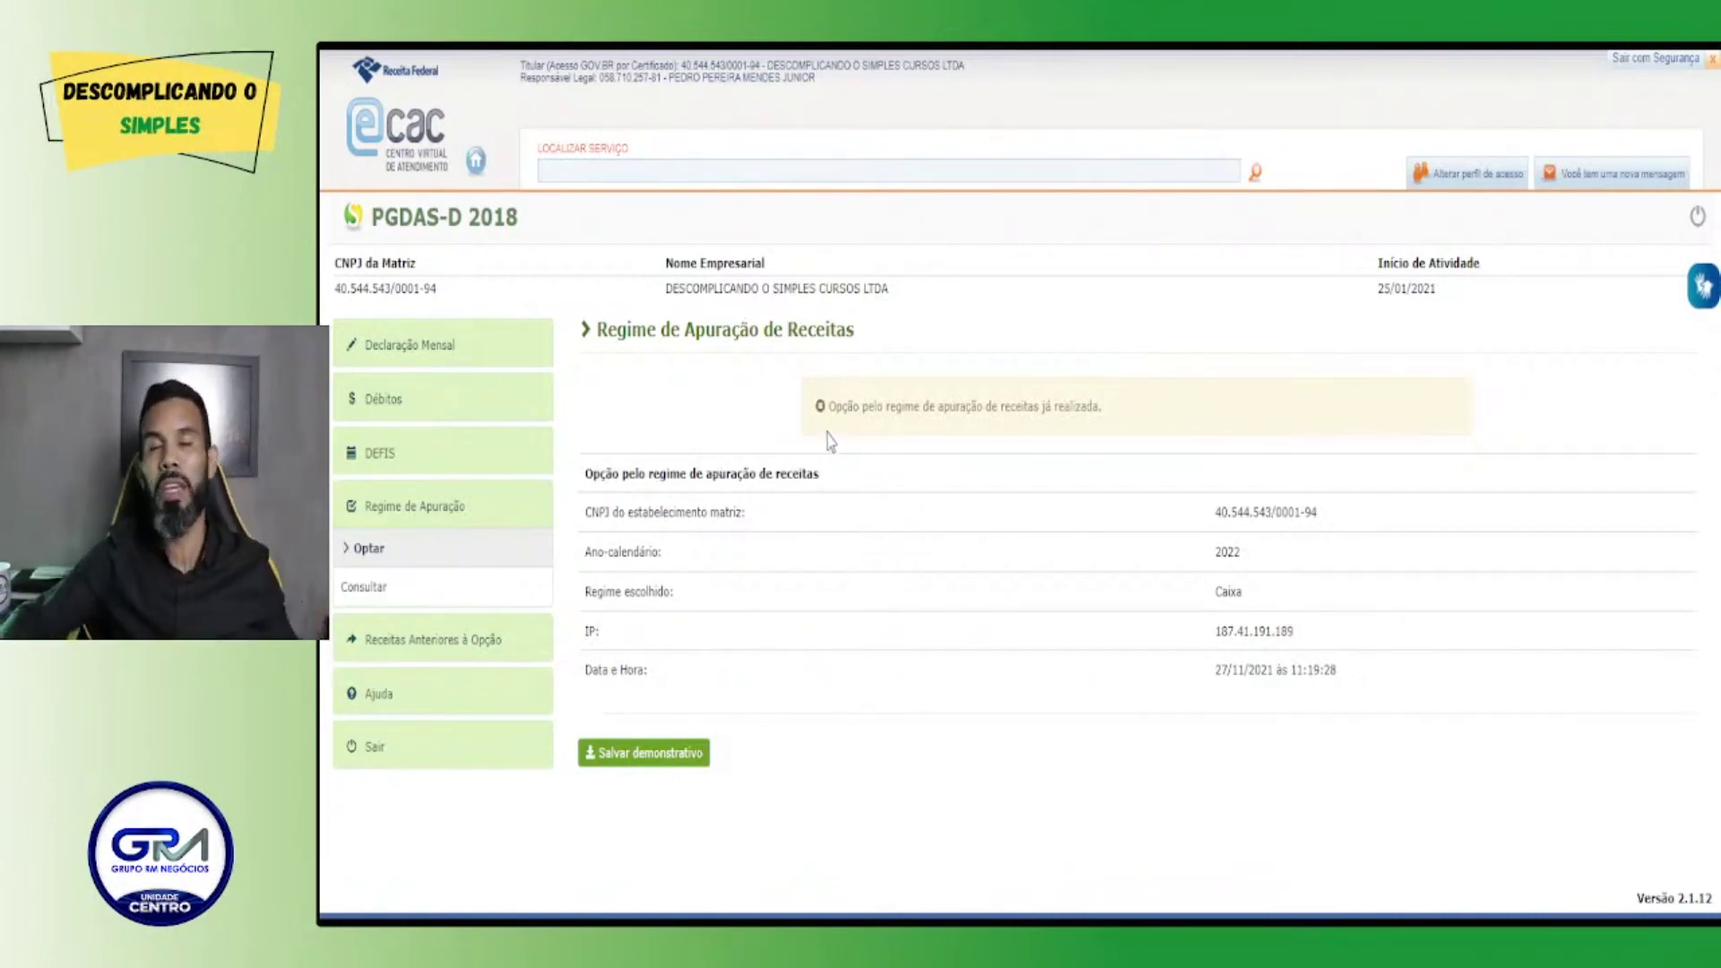
drag(822, 406, 1040, 495)
click(1041, 495)
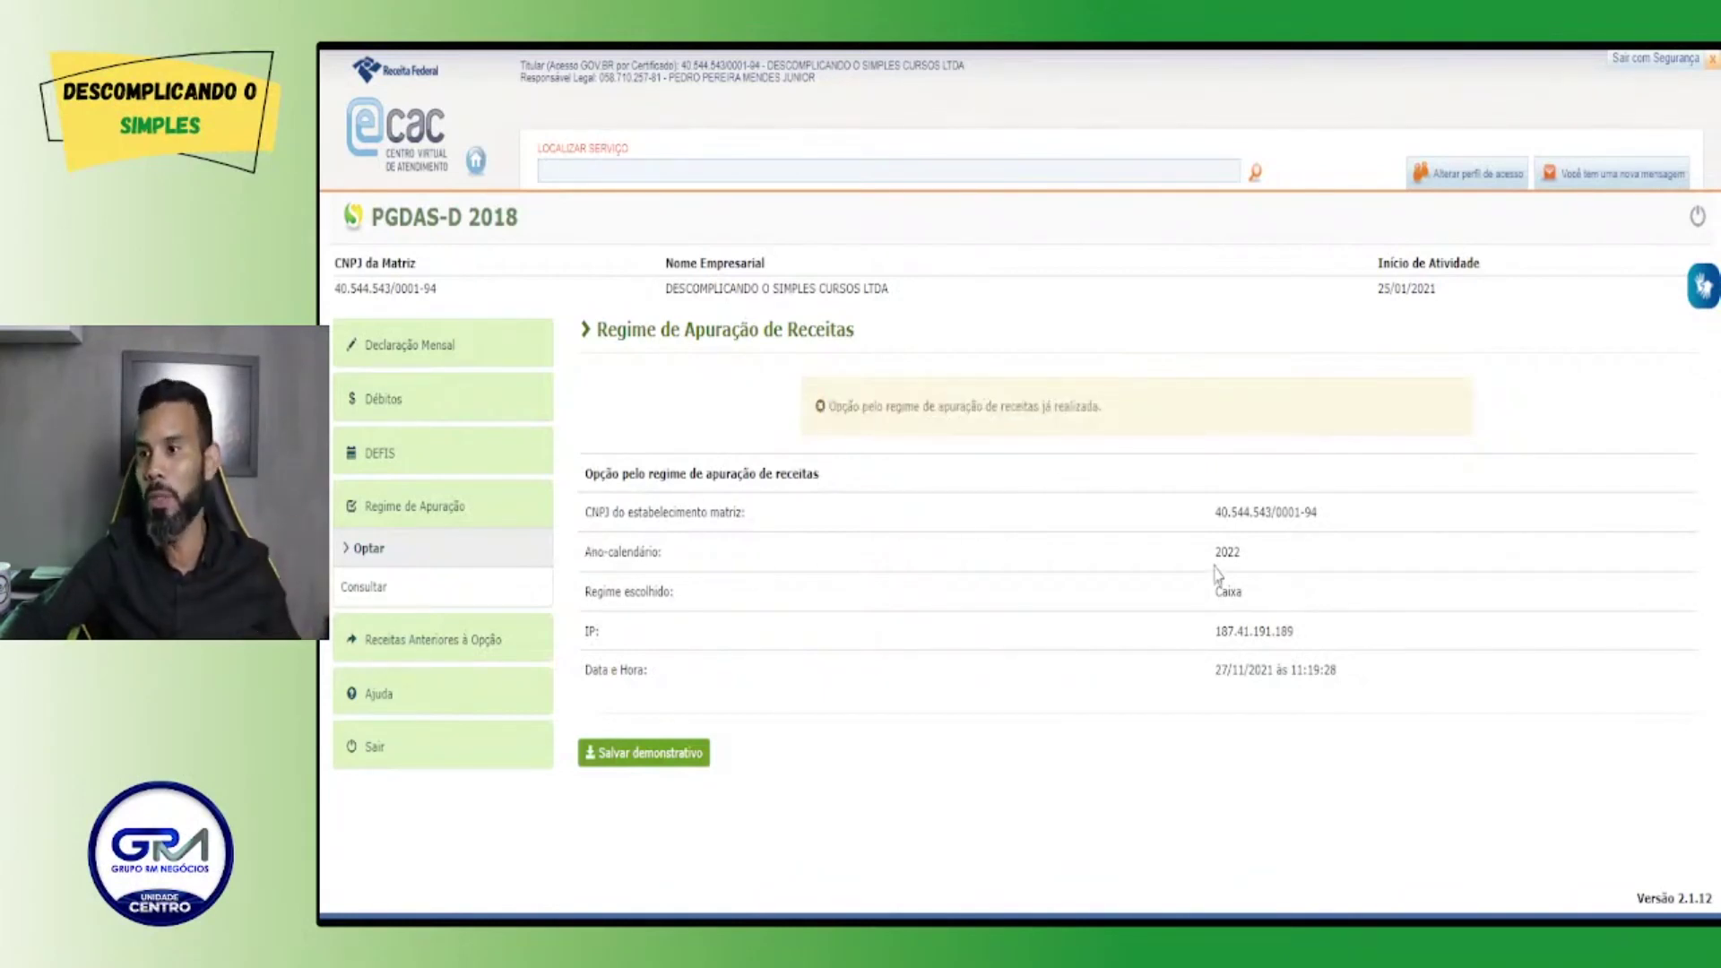
drag(1215, 592, 1248, 594)
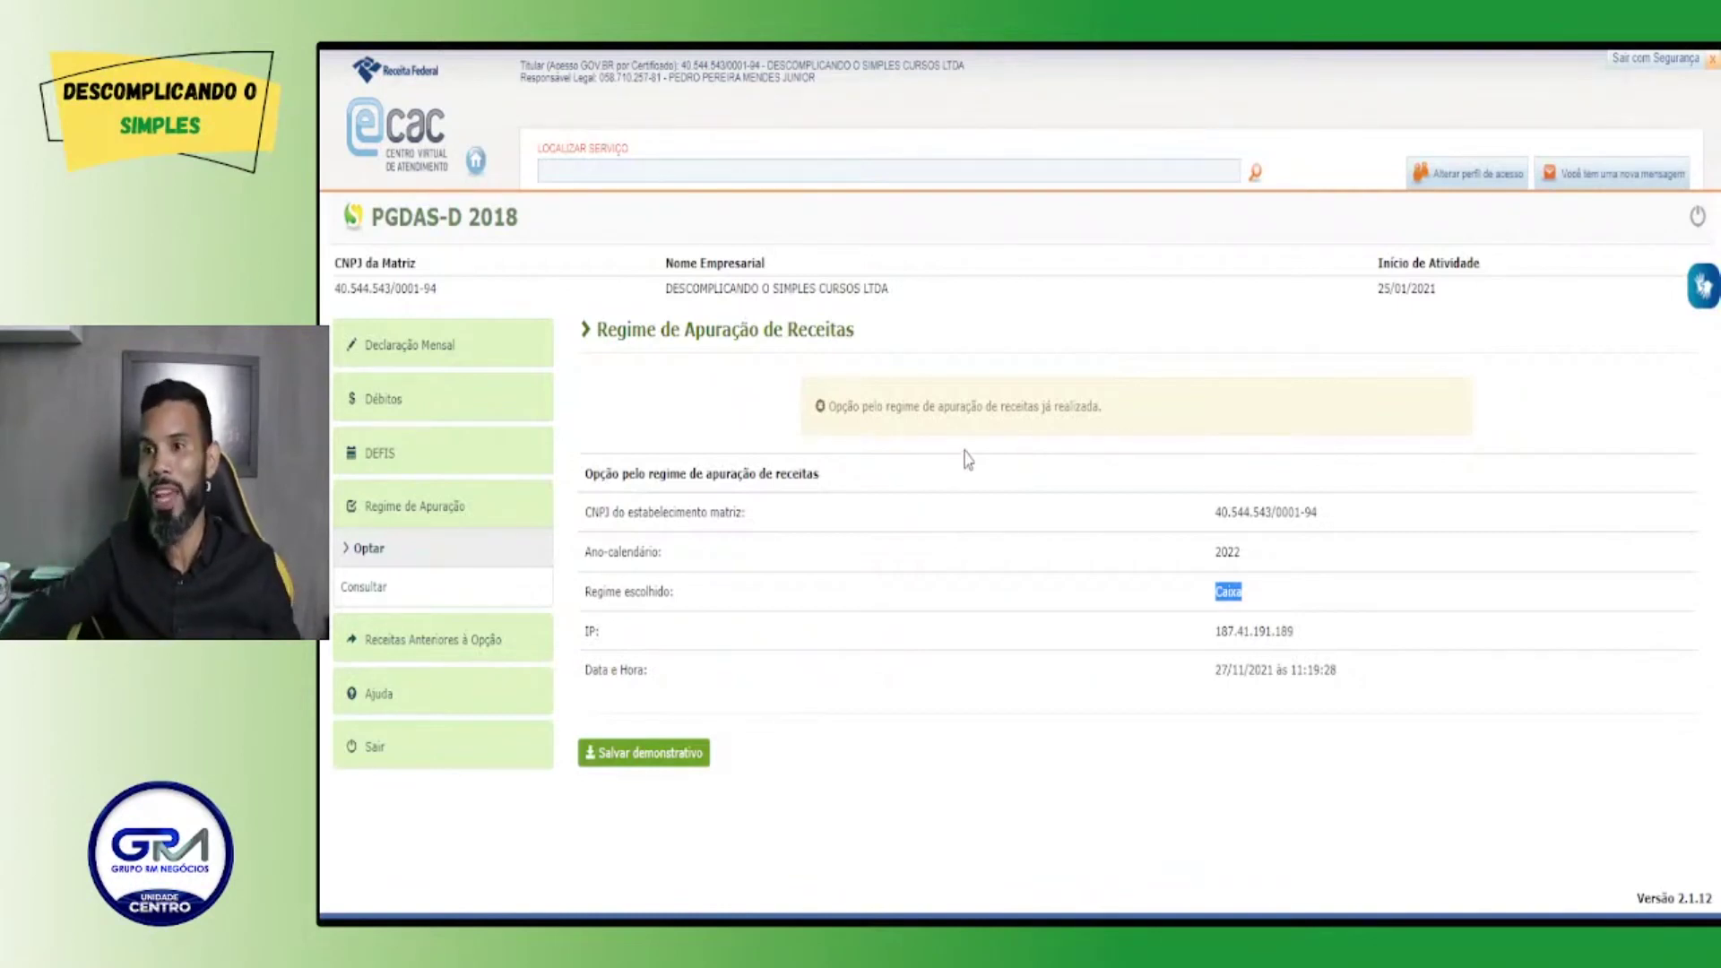
Step: Start a monthly declaration (Declarar/Retificar) for the assessment period 11/2021 and save the period
click(412, 354)
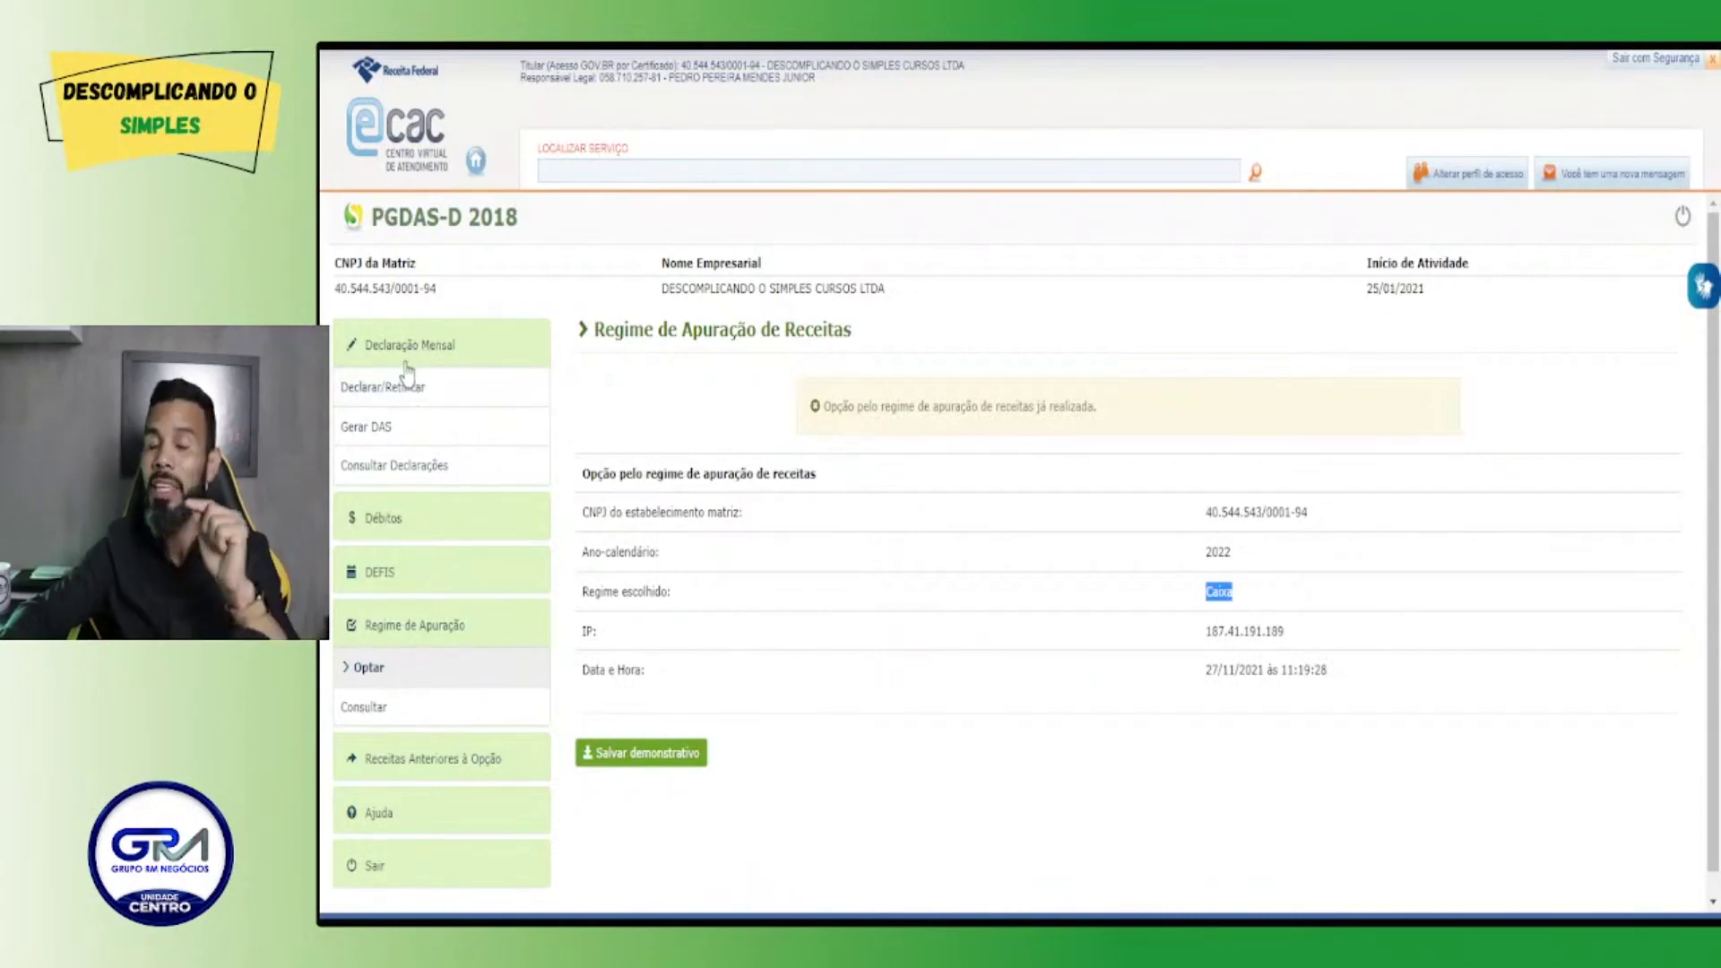
click(408, 394)
click(608, 421)
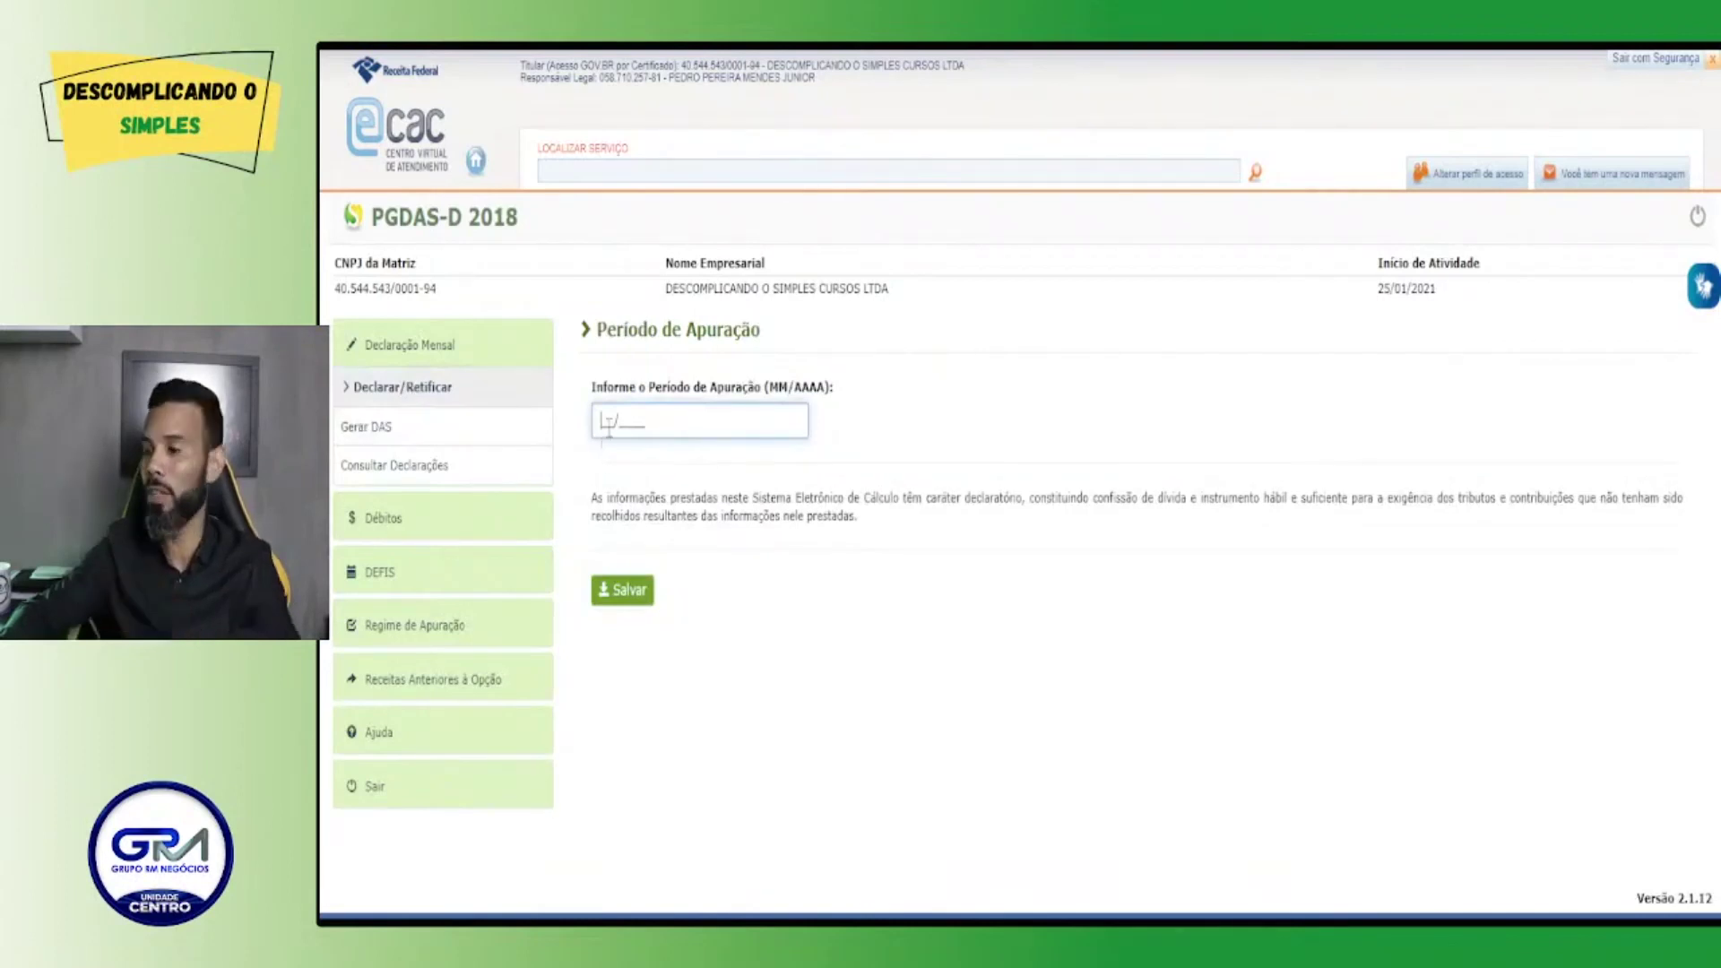
text(11/2021)
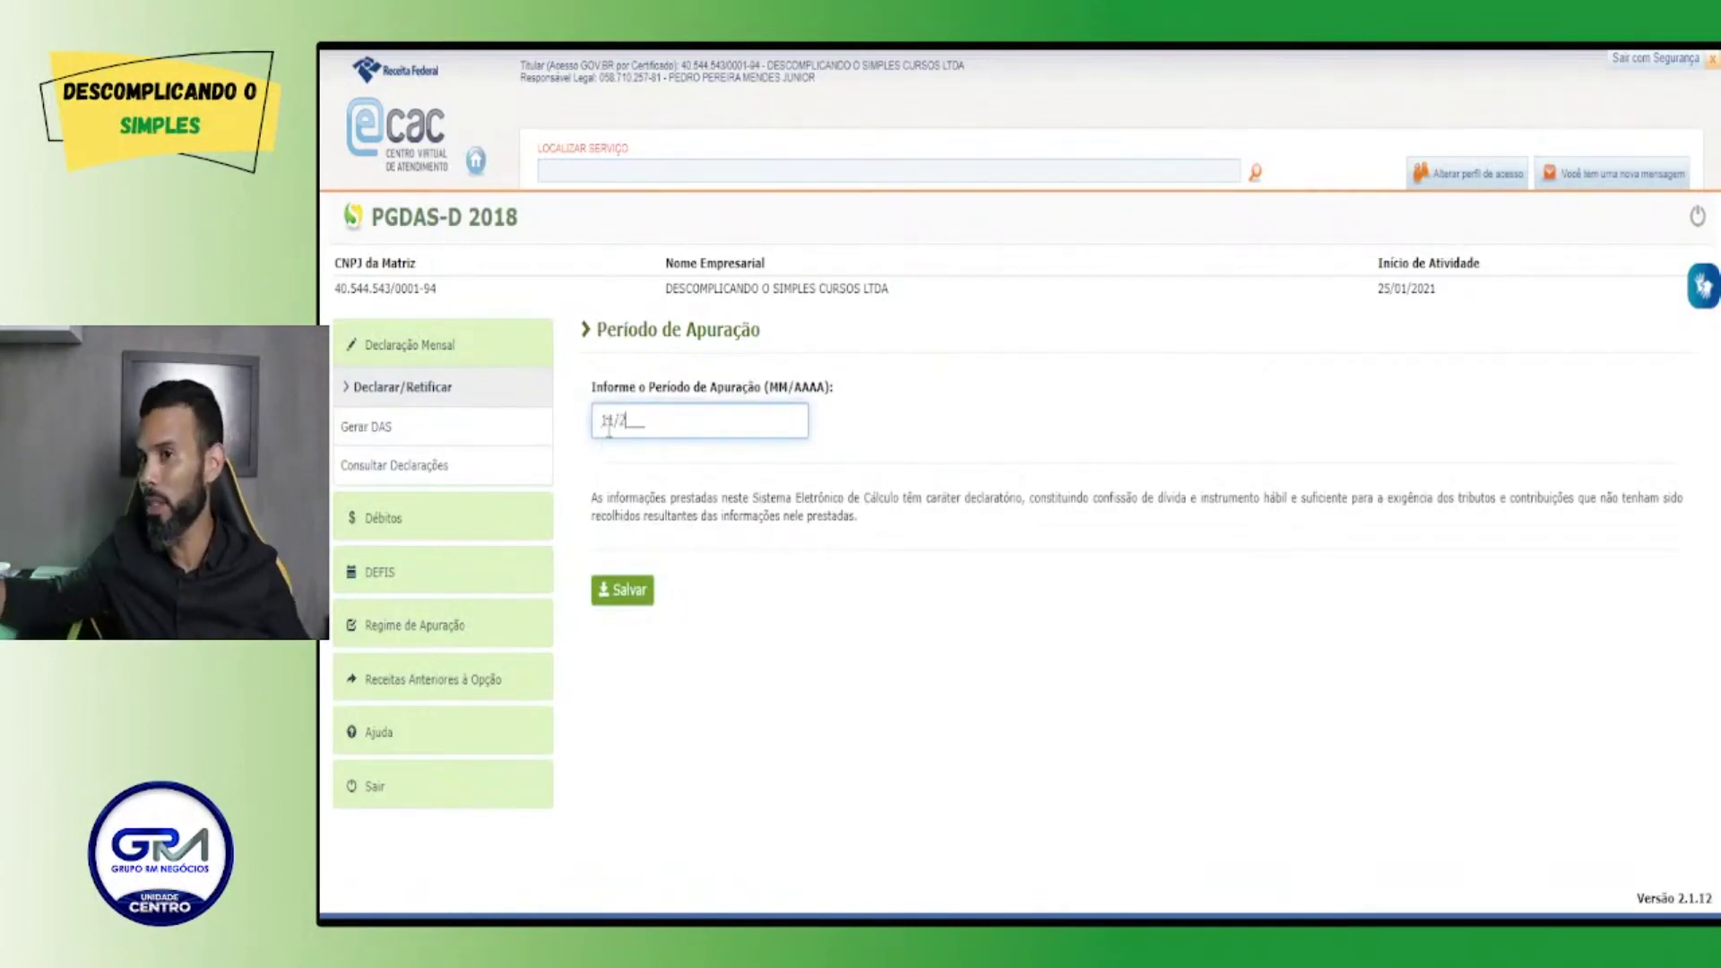
click(621, 590)
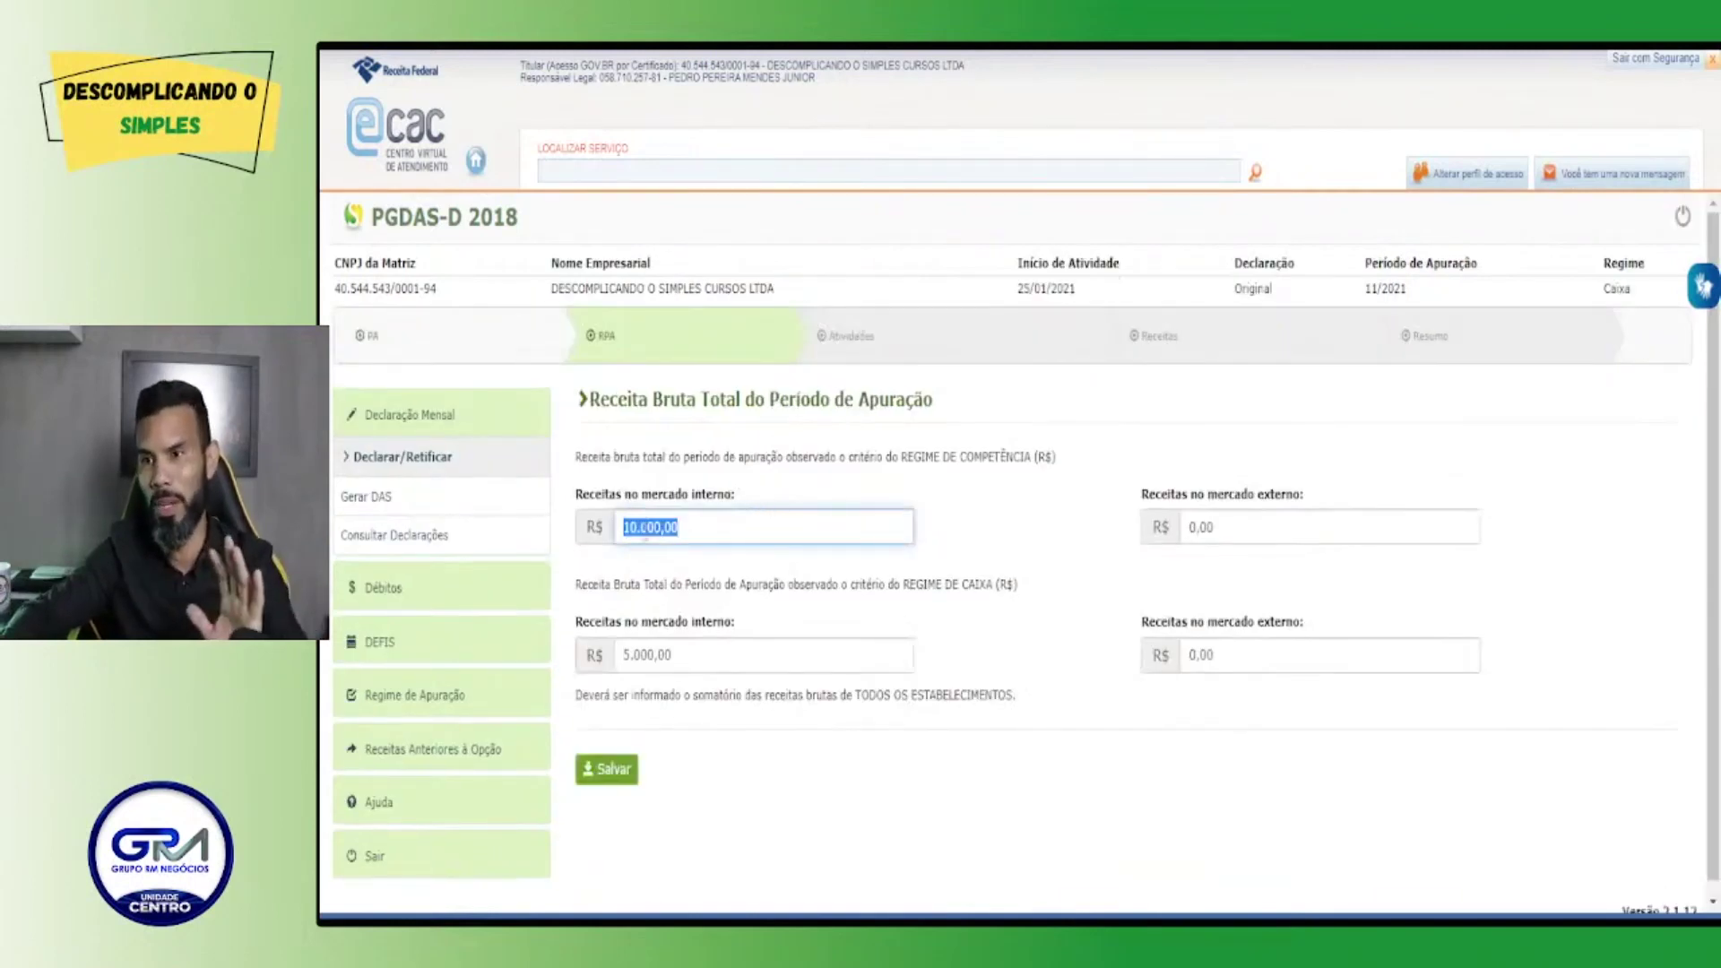
Step: Review the period's gross revenue sections for the REGIME DE COMPETÊNCIA and REGIME DE CAIXA criteria
drag(578, 410, 945, 429)
scroll(625, 448, down, 1)
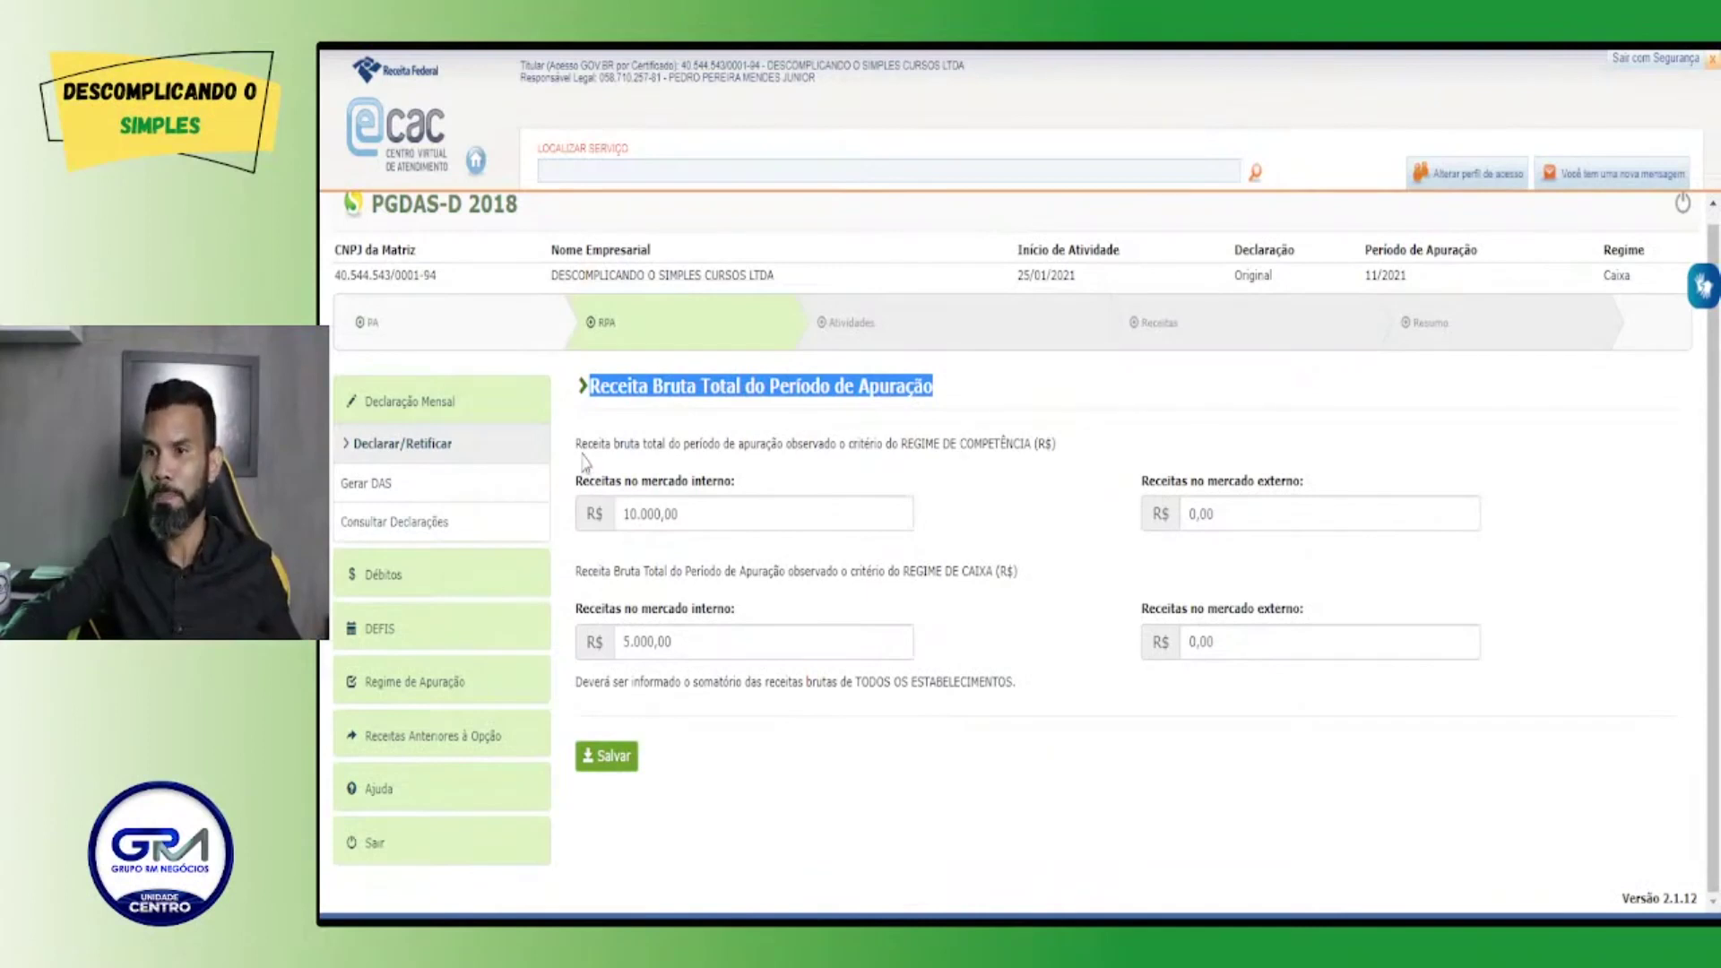
drag(579, 443, 1030, 449)
click(914, 448)
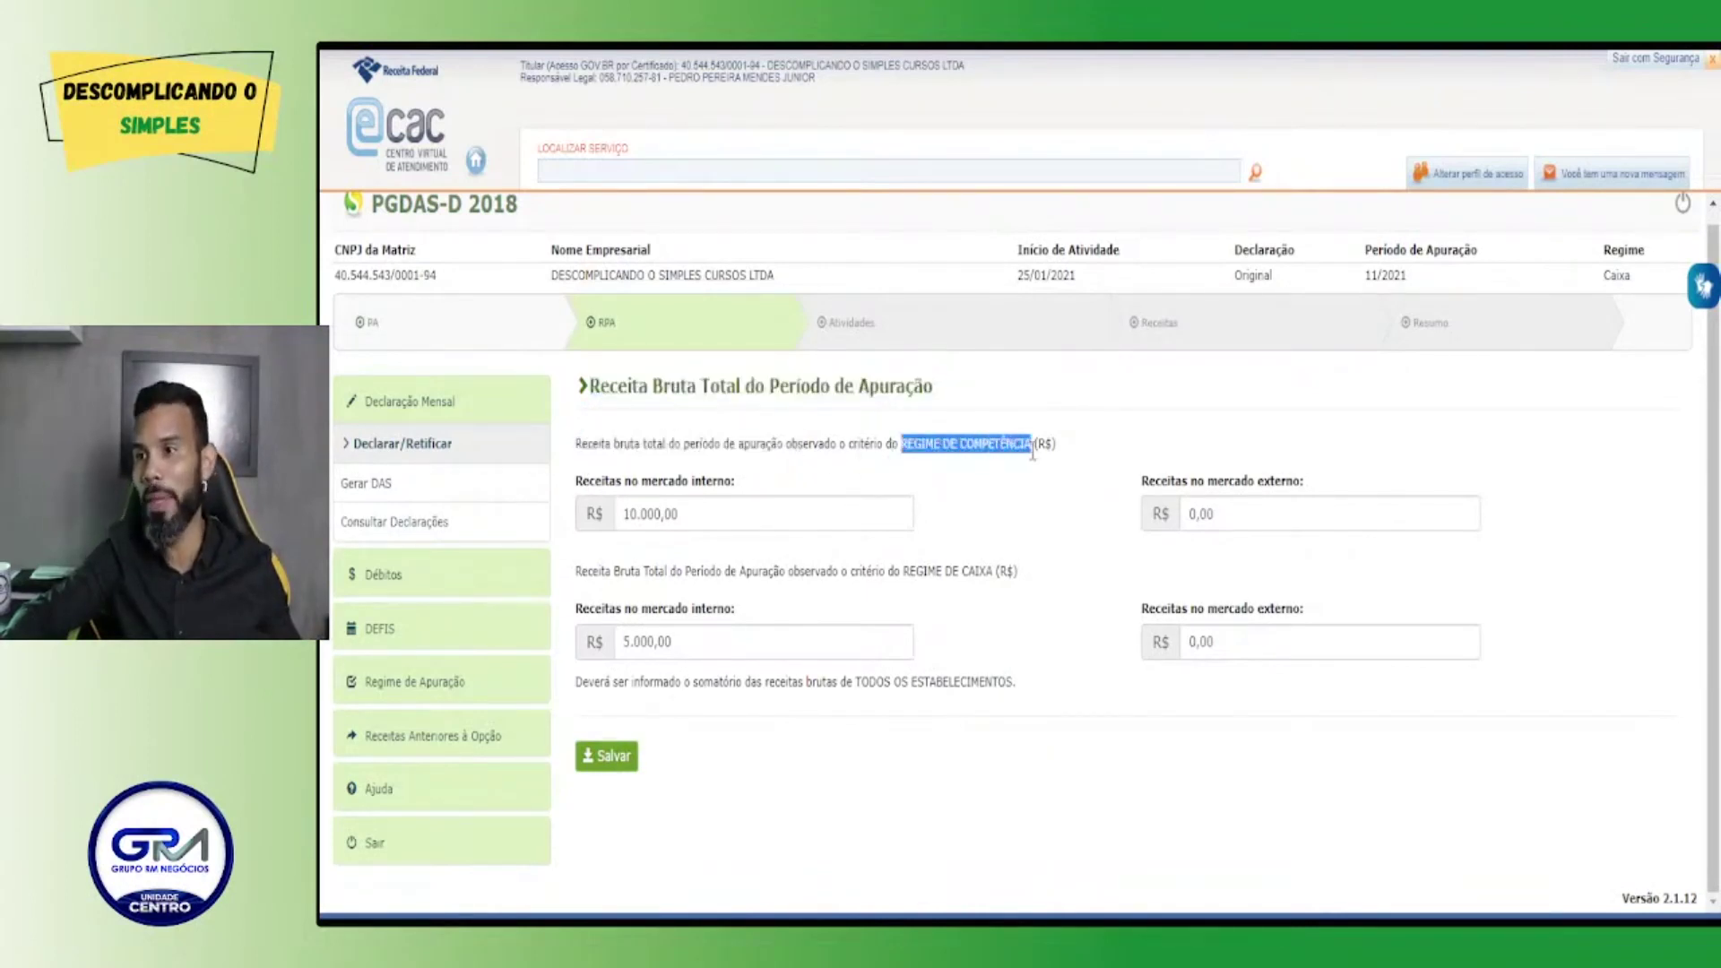
drag(904, 571, 990, 573)
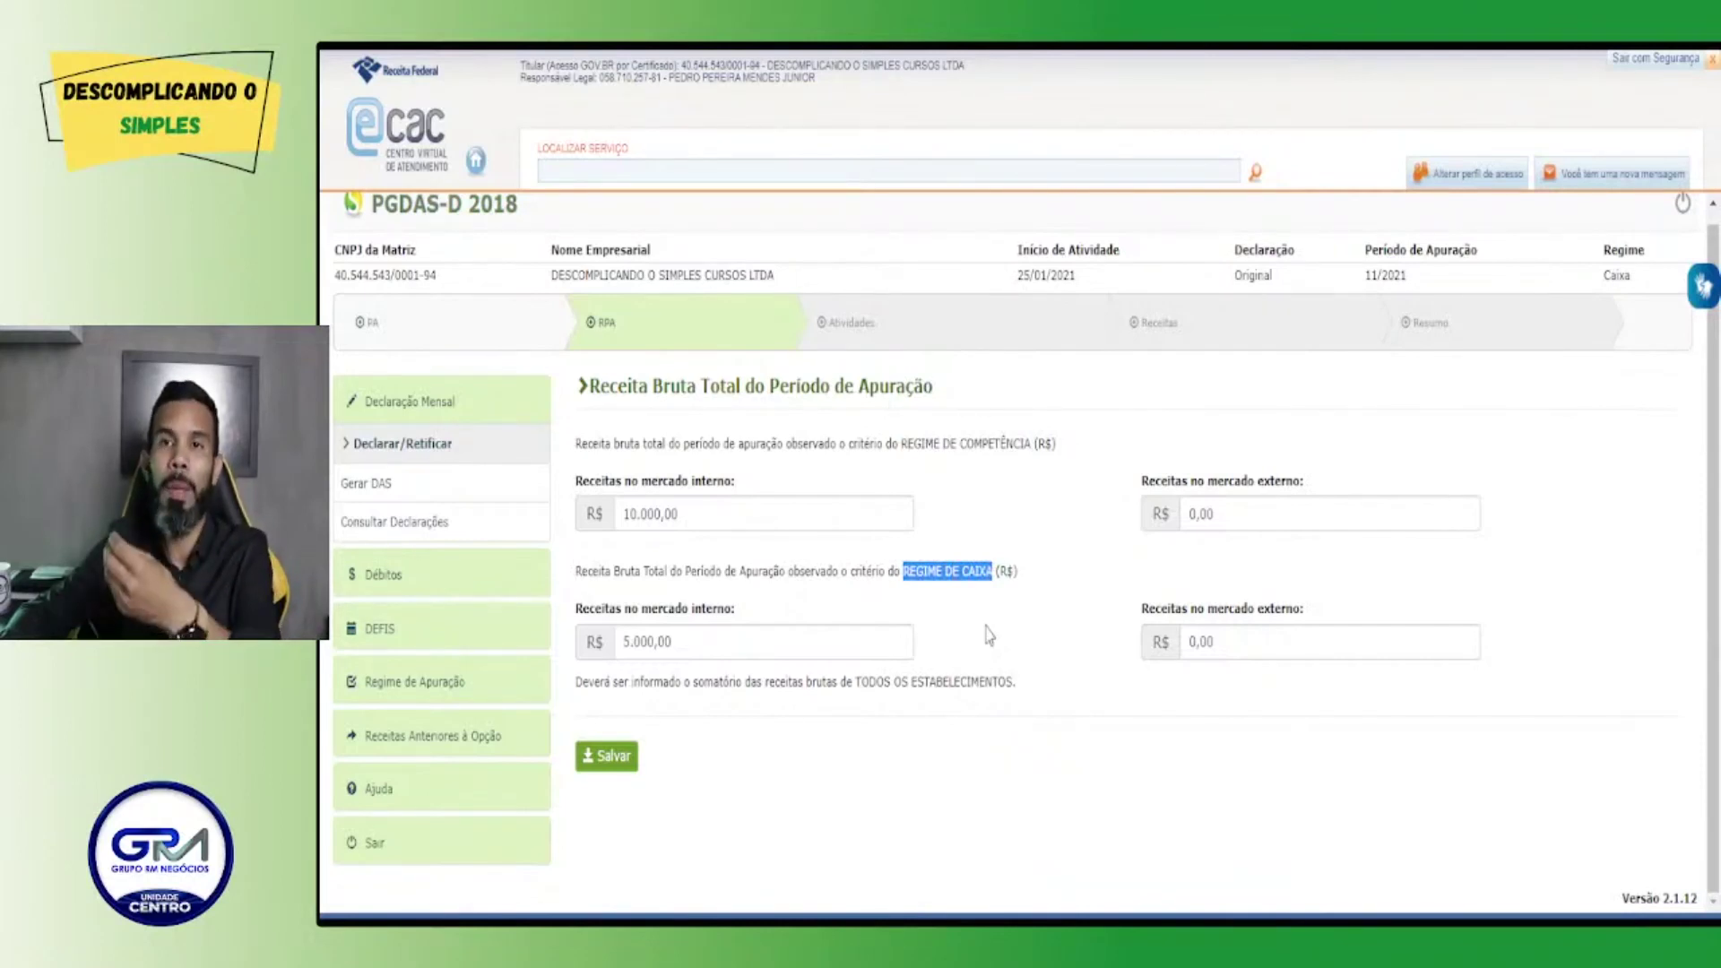
drag(578, 572, 1251, 694)
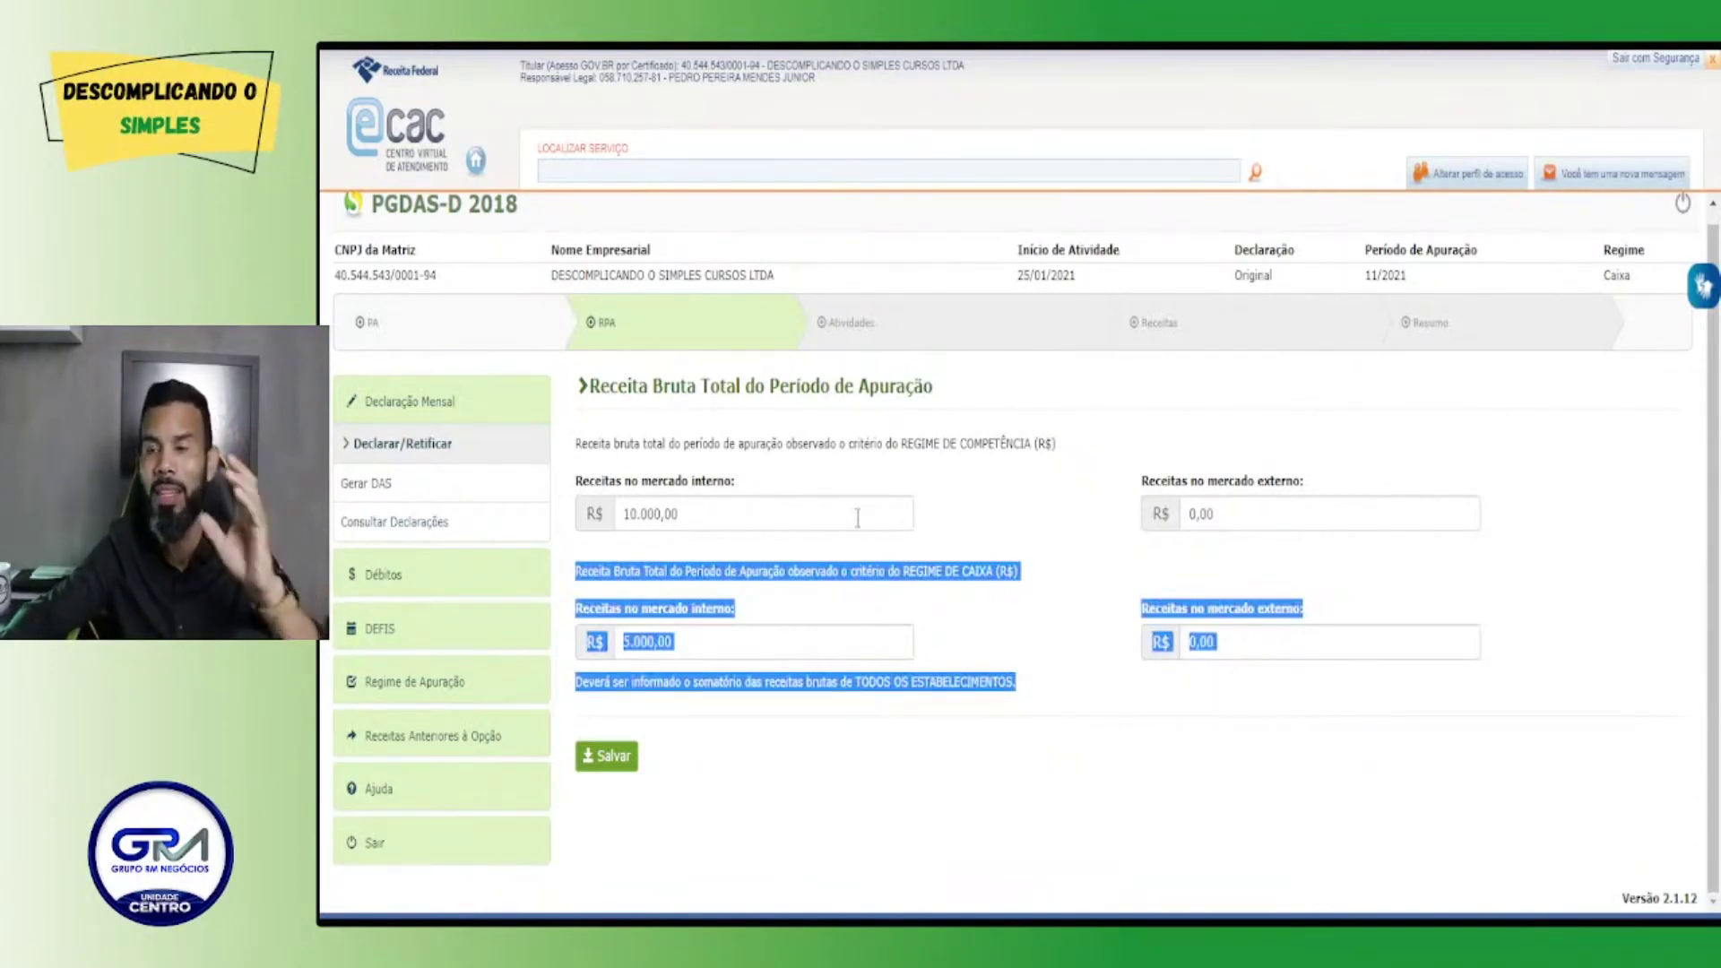
click(967, 484)
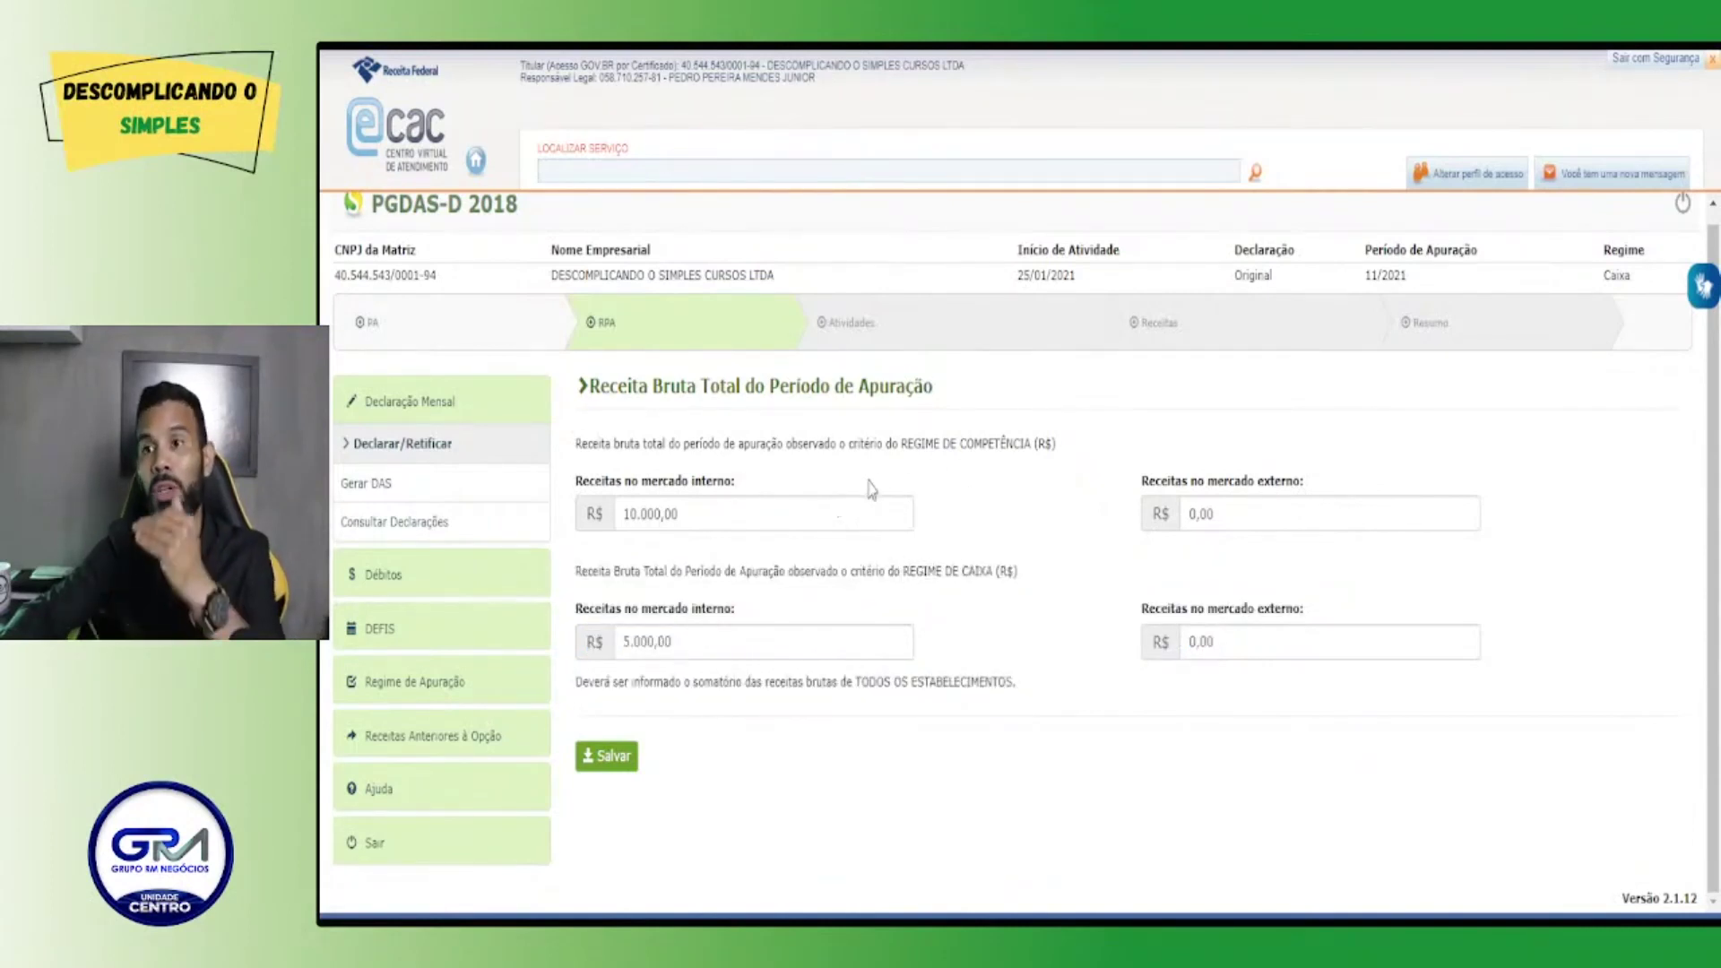
Step: Set the domestic-market revenue to 100.000,00 under Regime de Competência and 50.000,00 under Regime de Caixa
drag(683, 513, 596, 513)
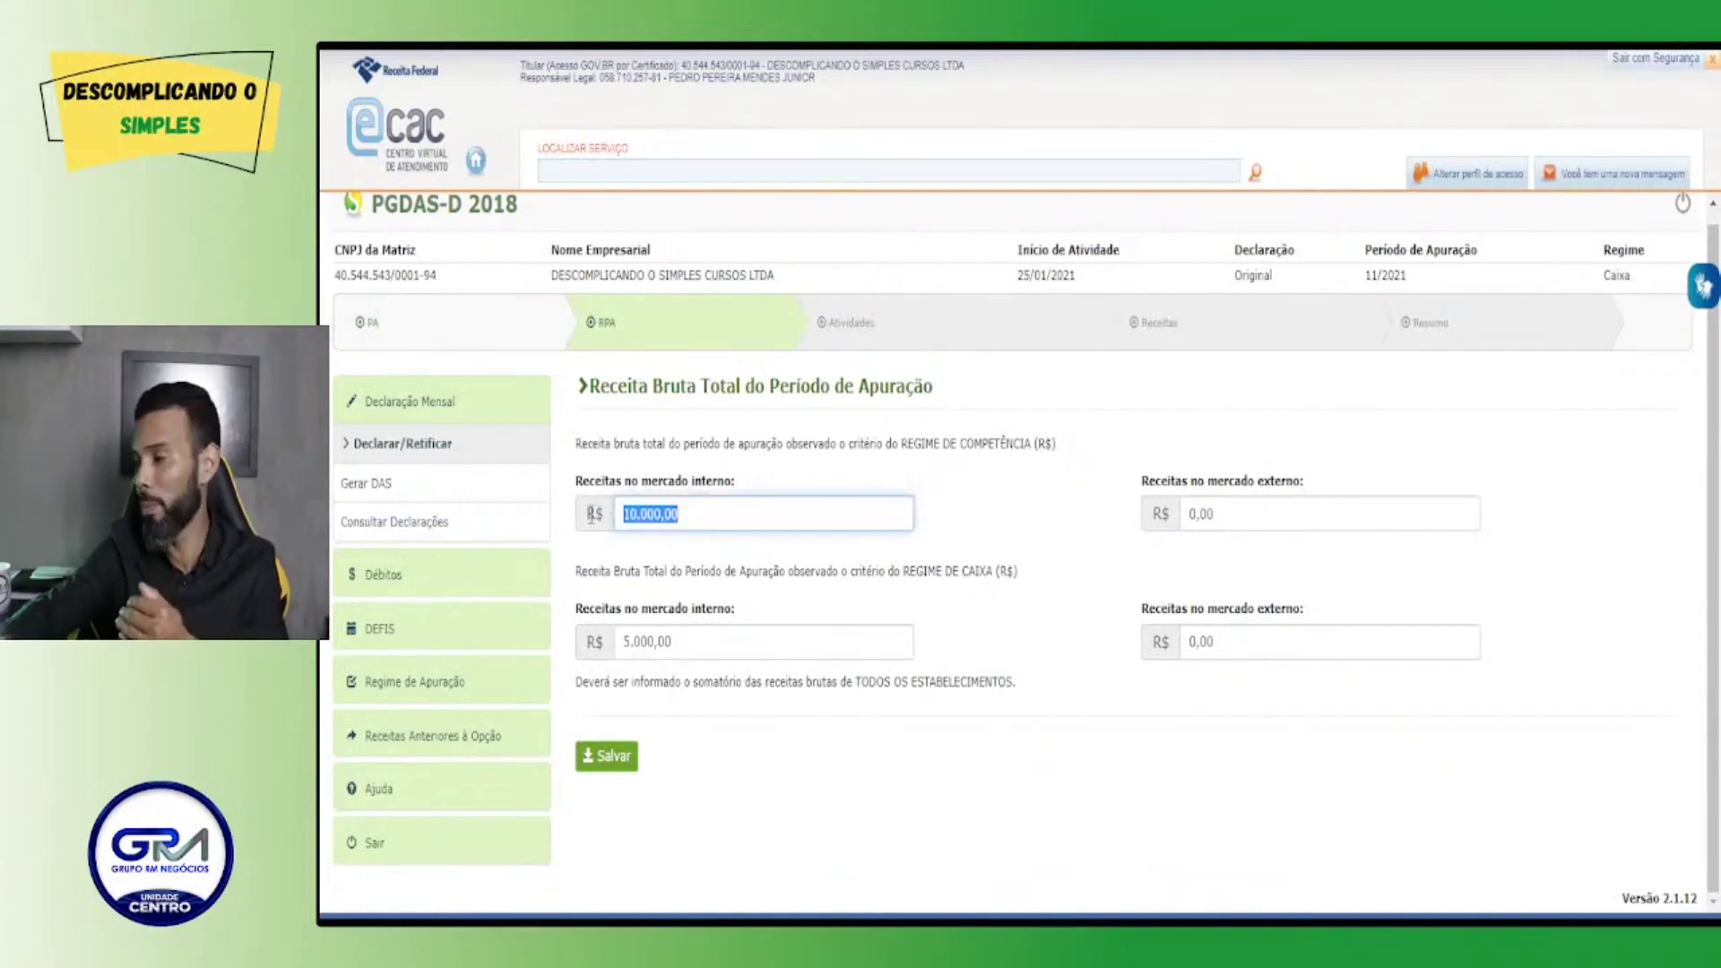
text(100.000,00)
drag(679, 641, 592, 642)
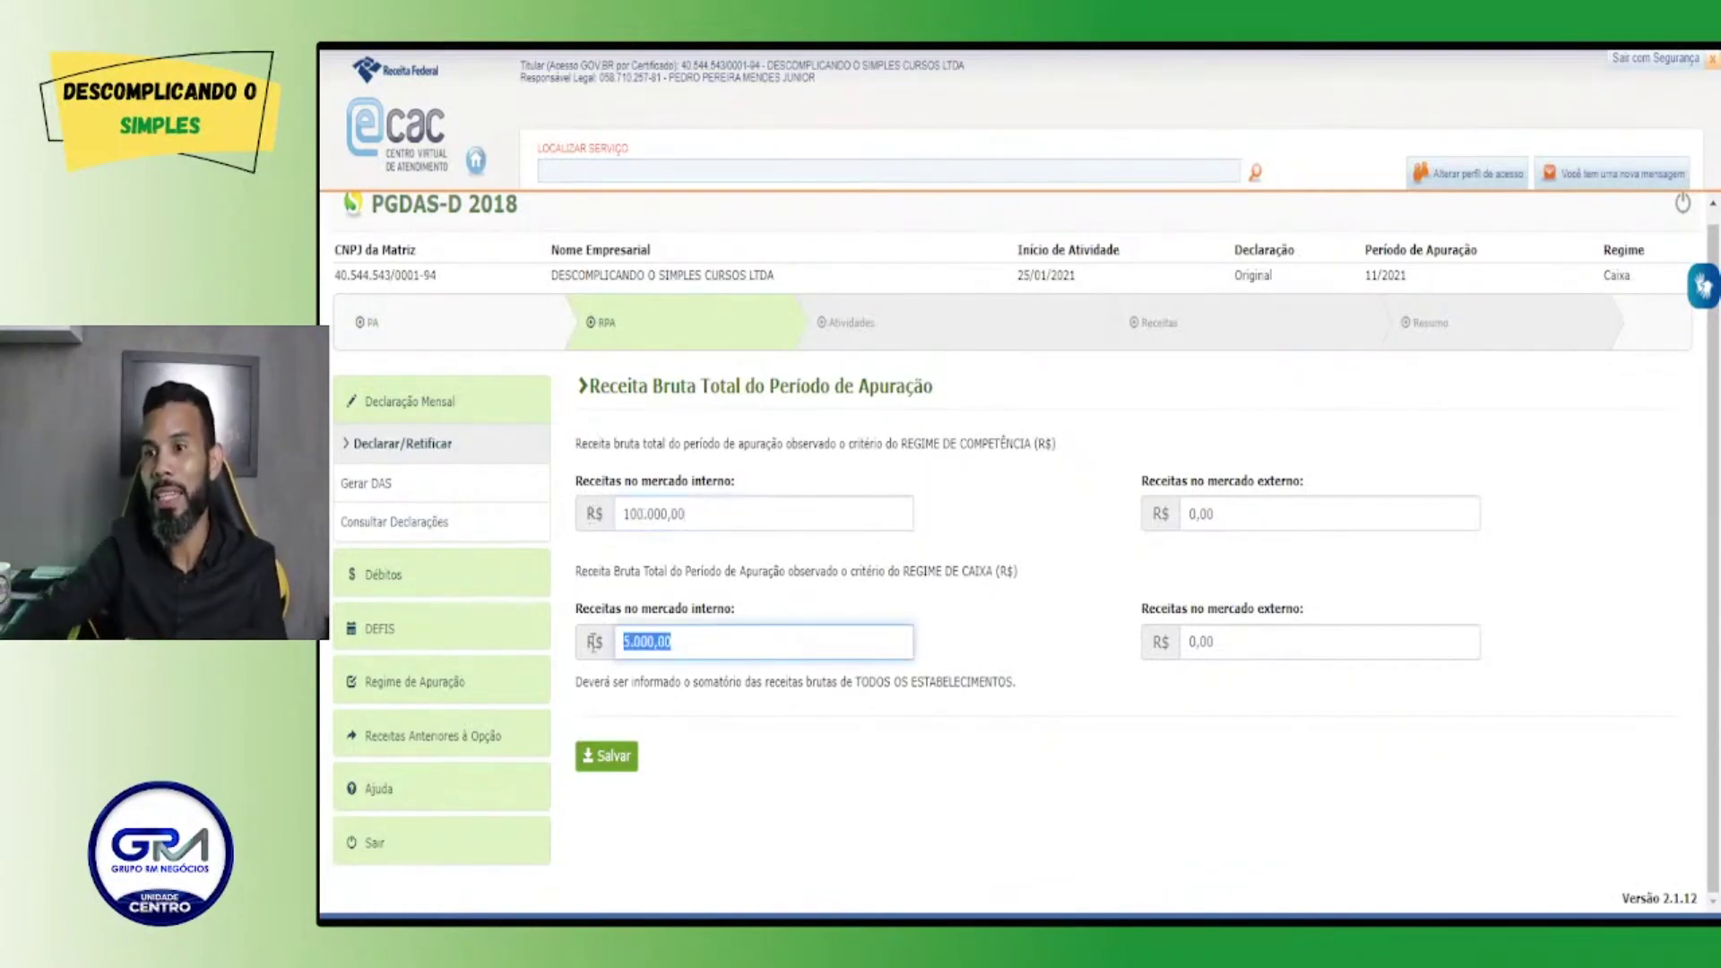
text(50.000,00)
click(916, 496)
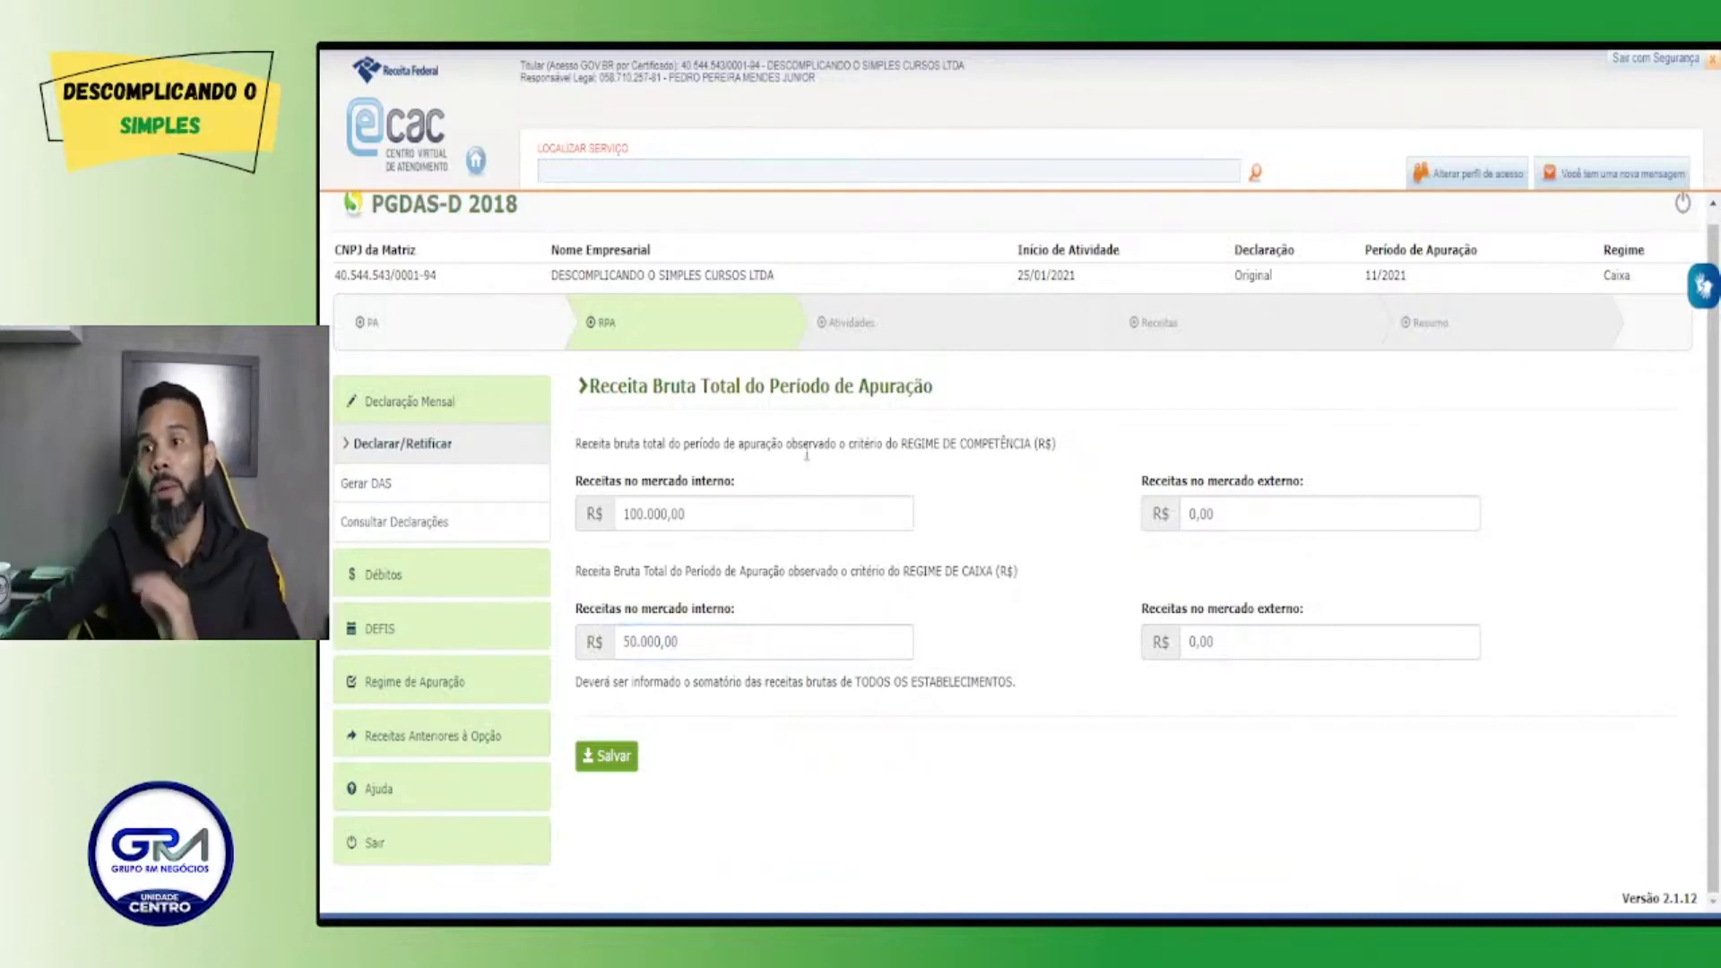
Step: Compare the domestic-market revenue entered under Regime de Competência with the amount entered under Regime de Caixa
drag(902, 445, 1030, 448)
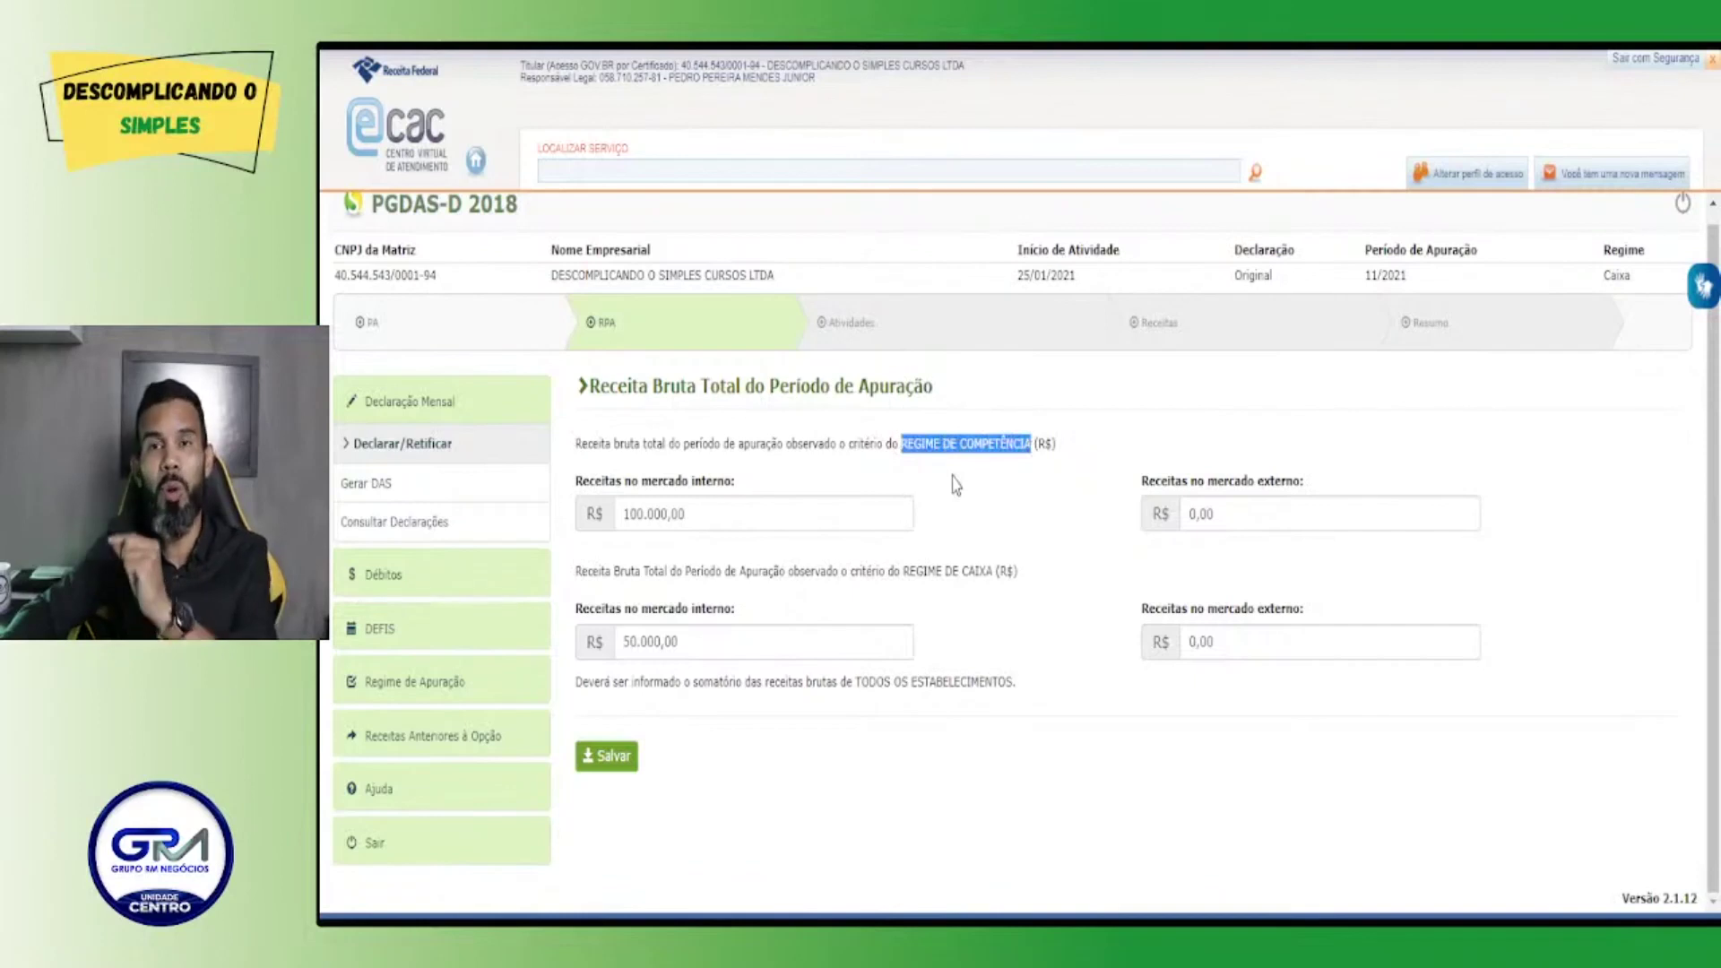
click(925, 443)
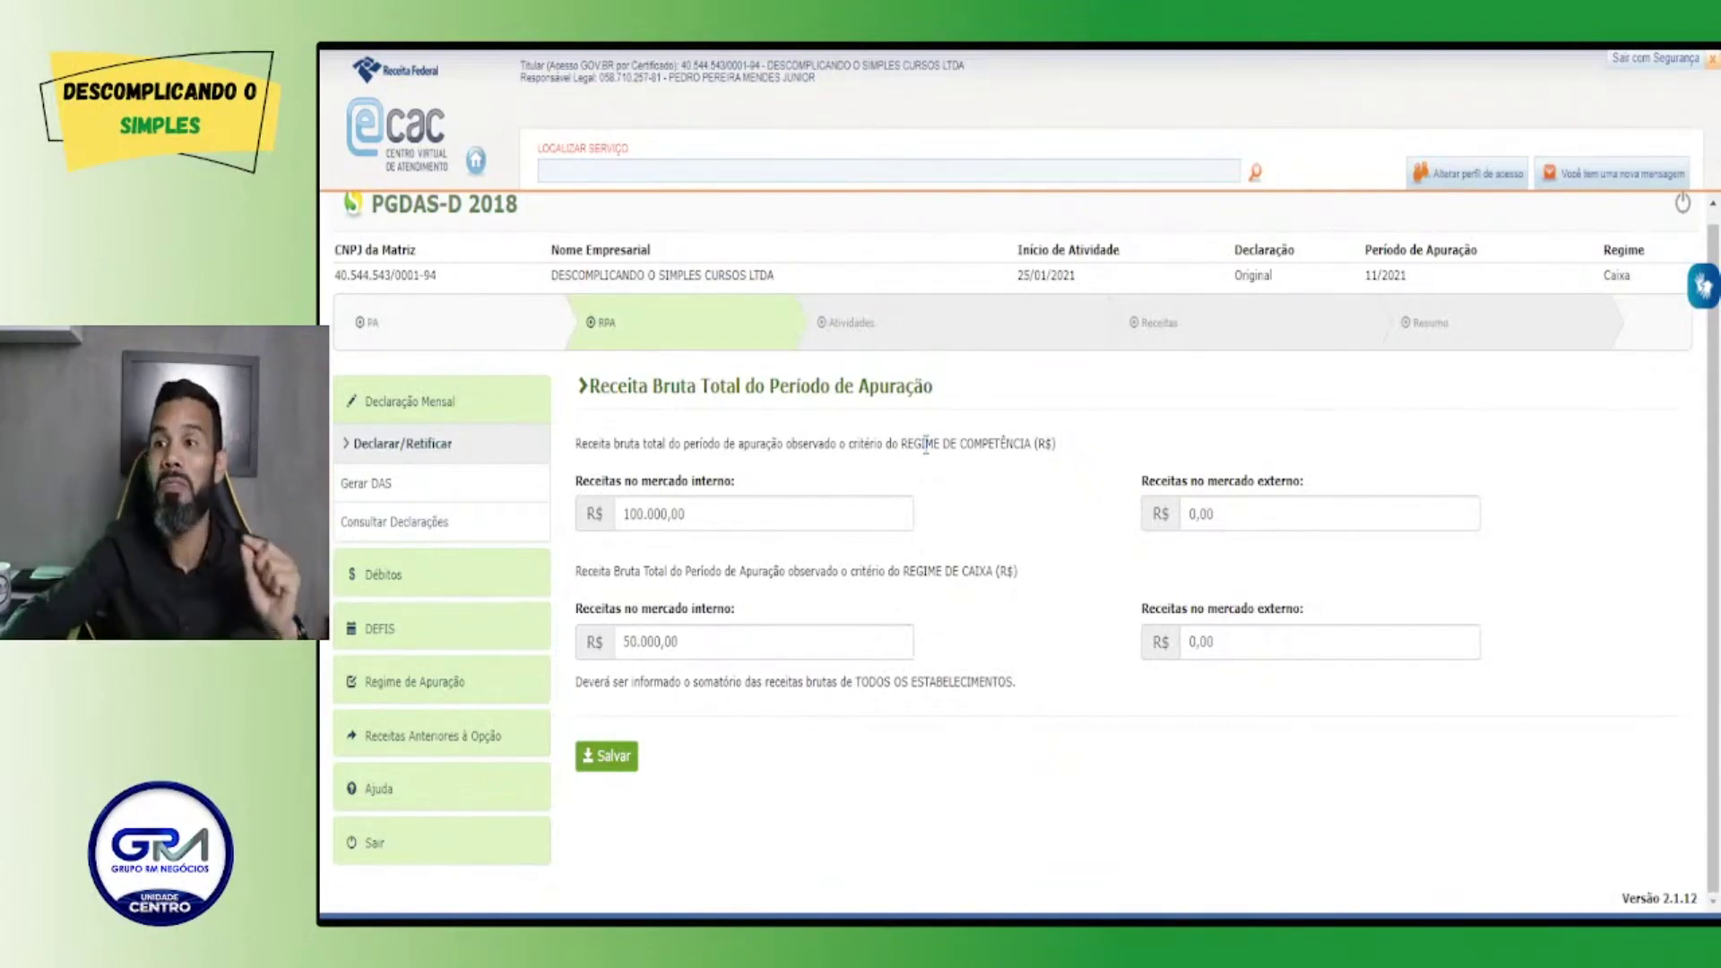
drag(901, 443, 1063, 456)
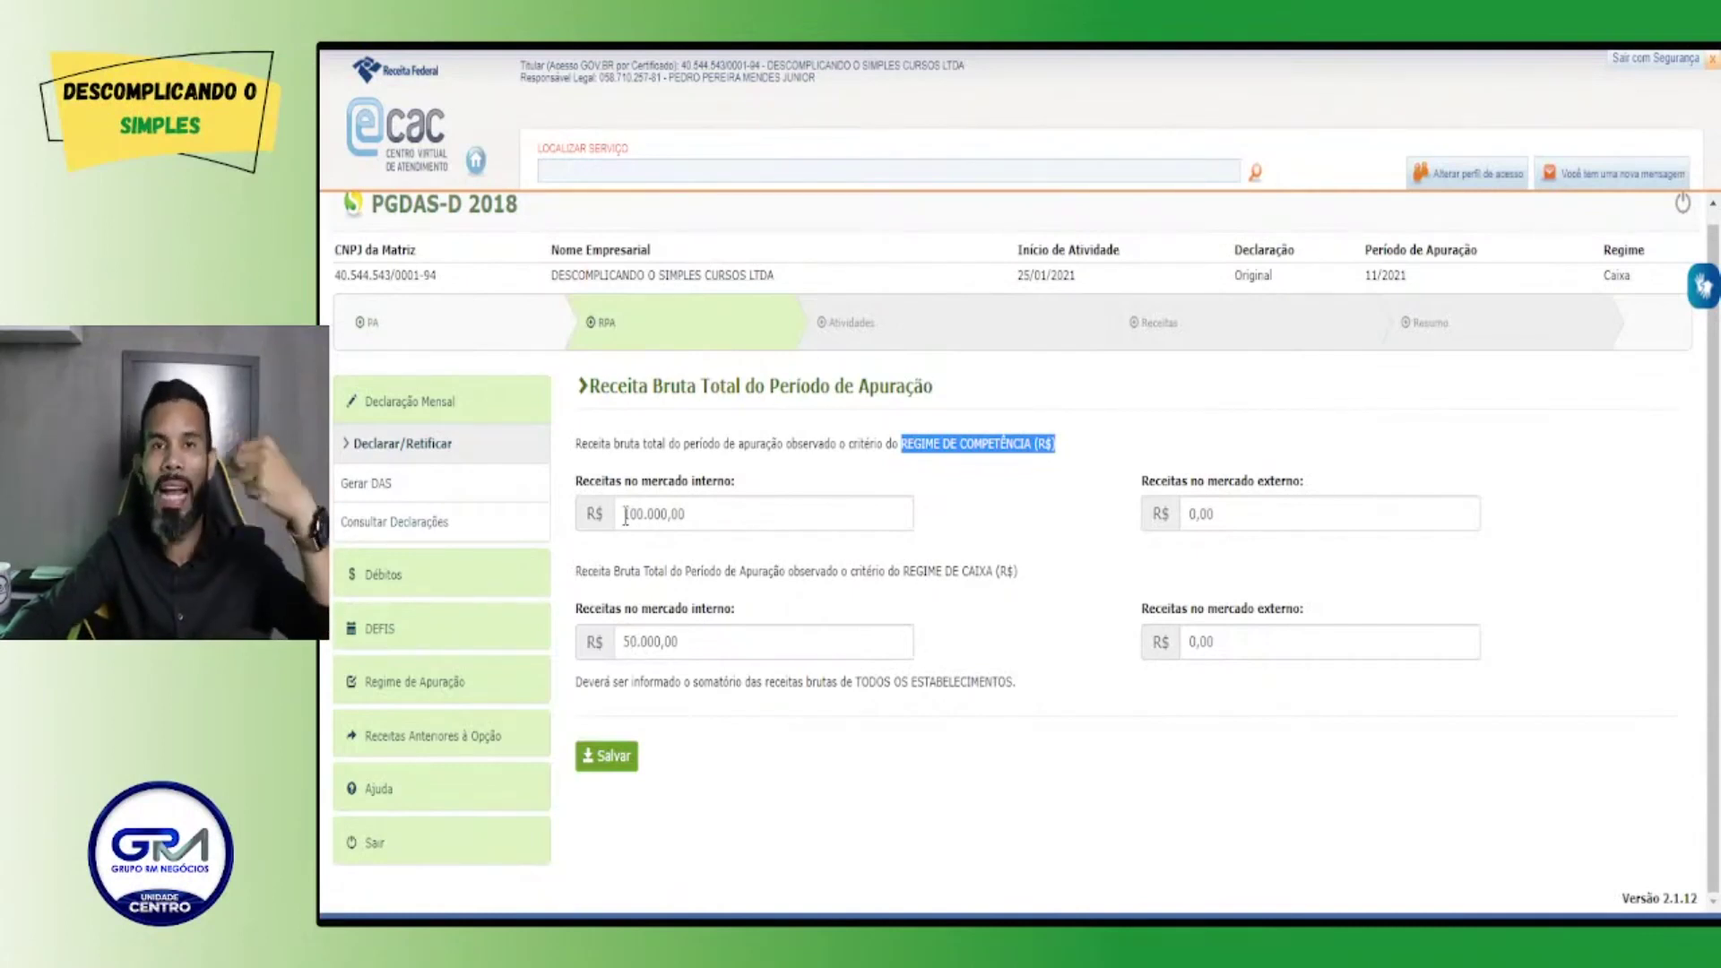
drag(626, 516, 696, 513)
click(695, 511)
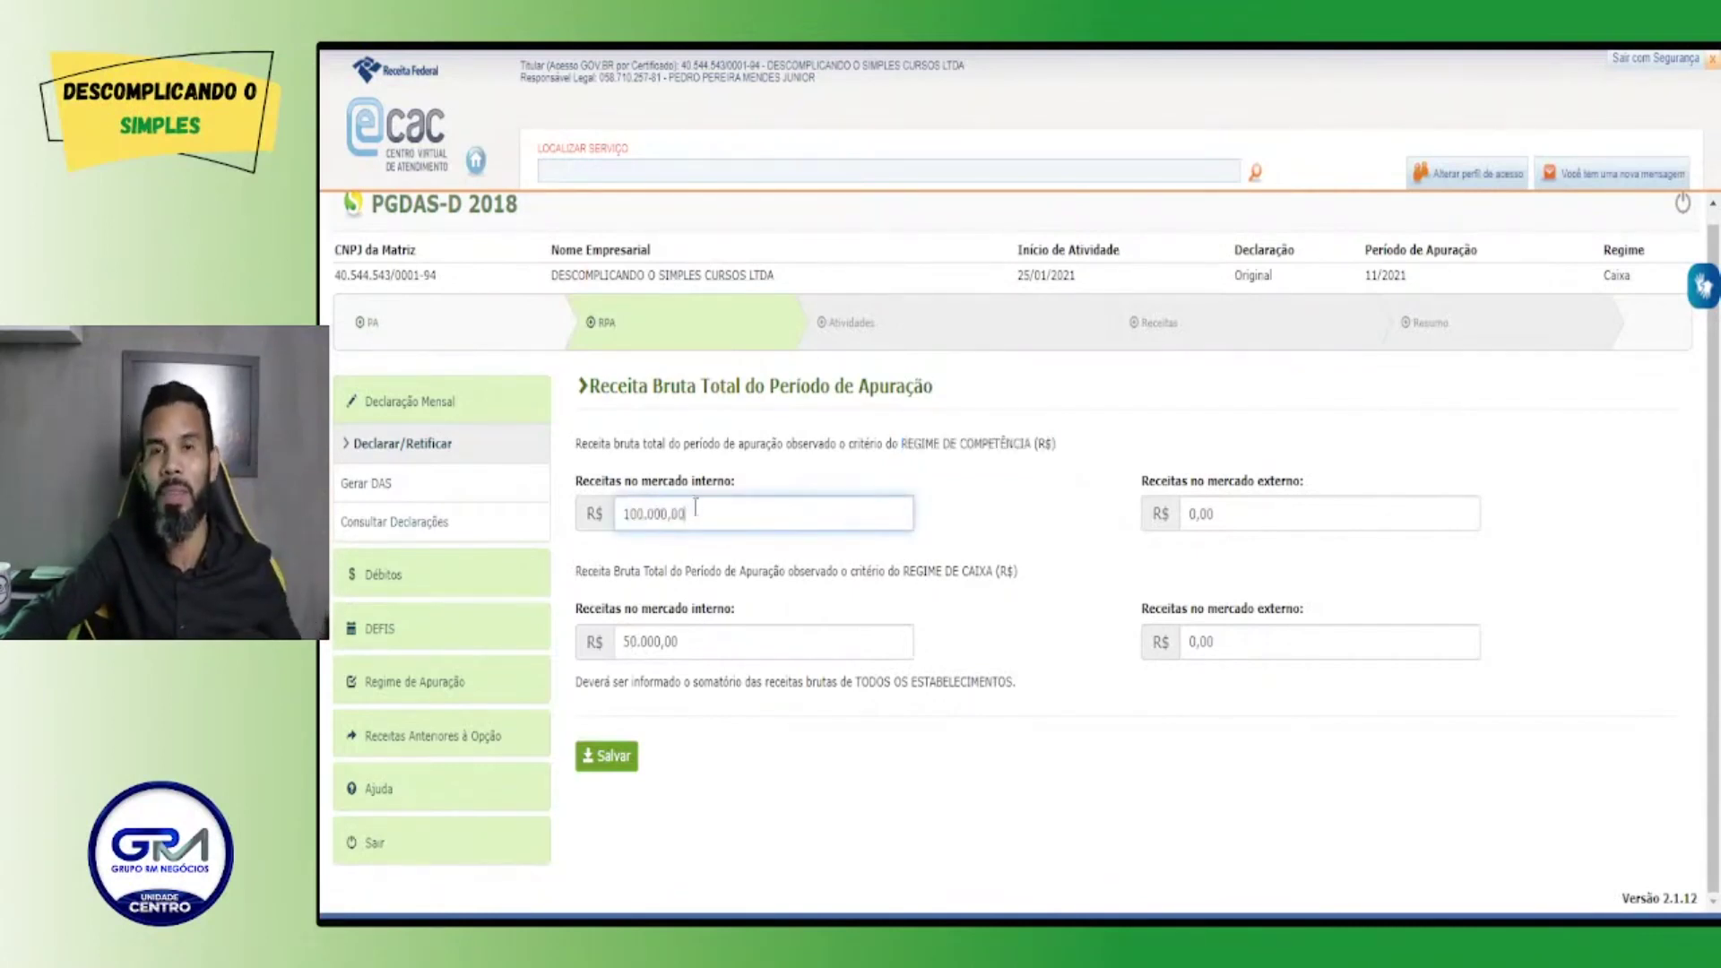
drag(695, 638, 612, 644)
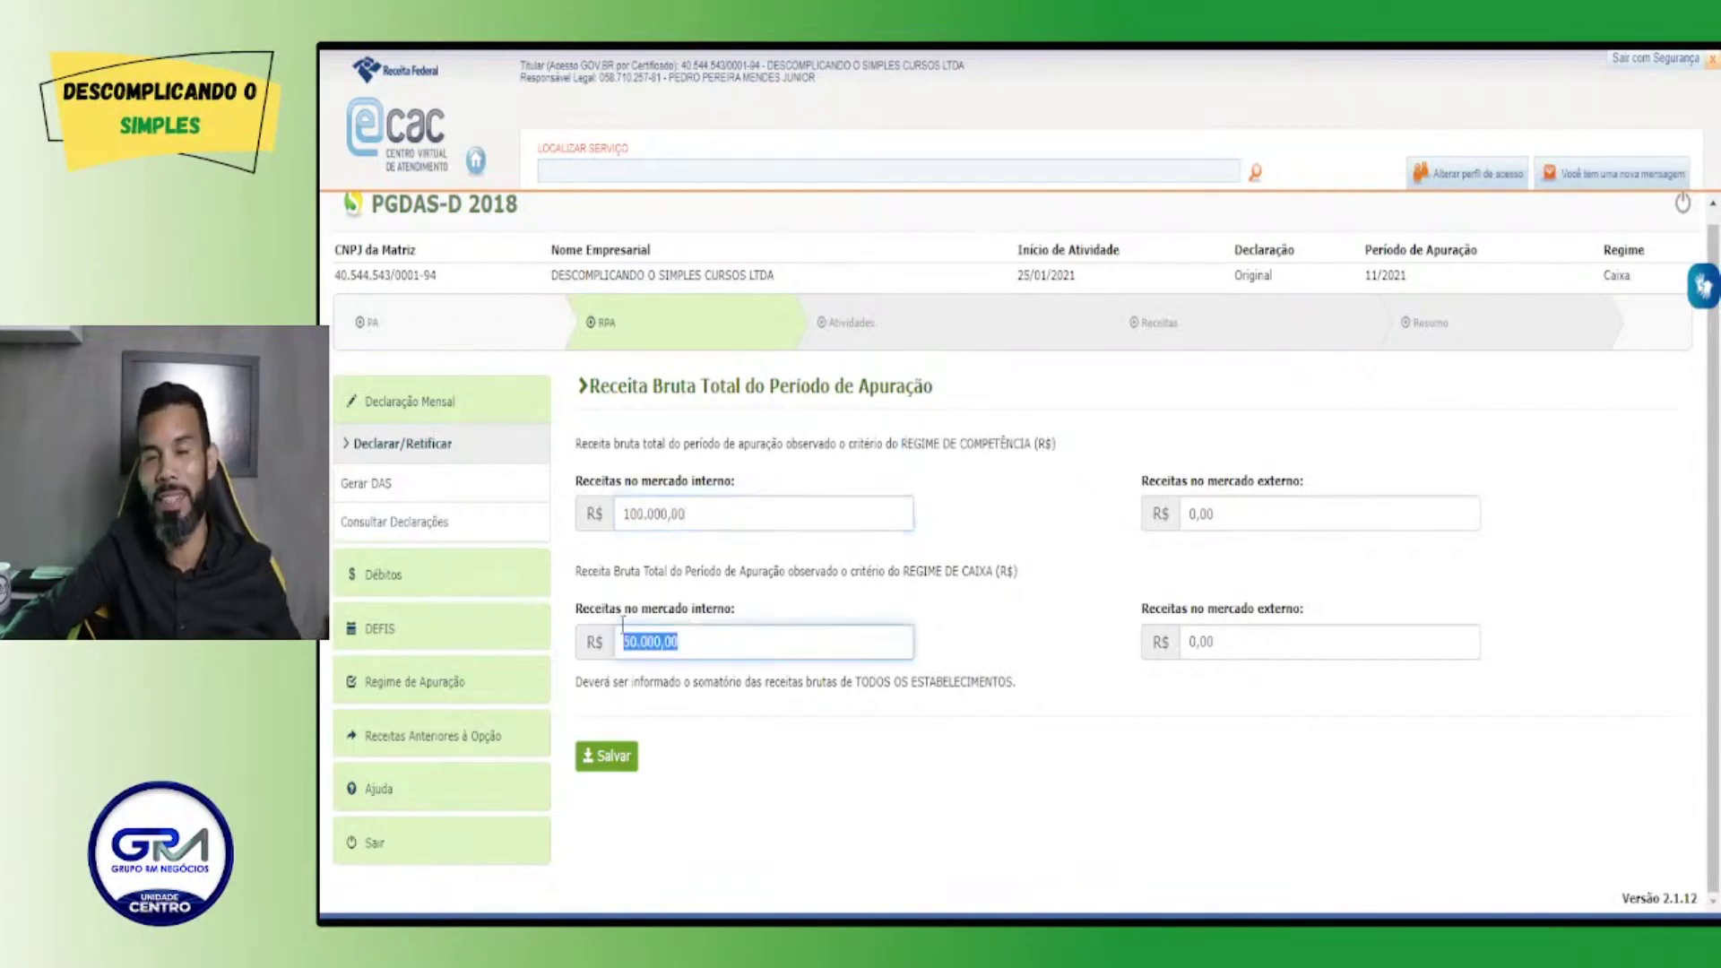
drag(628, 506, 689, 515)
click(701, 515)
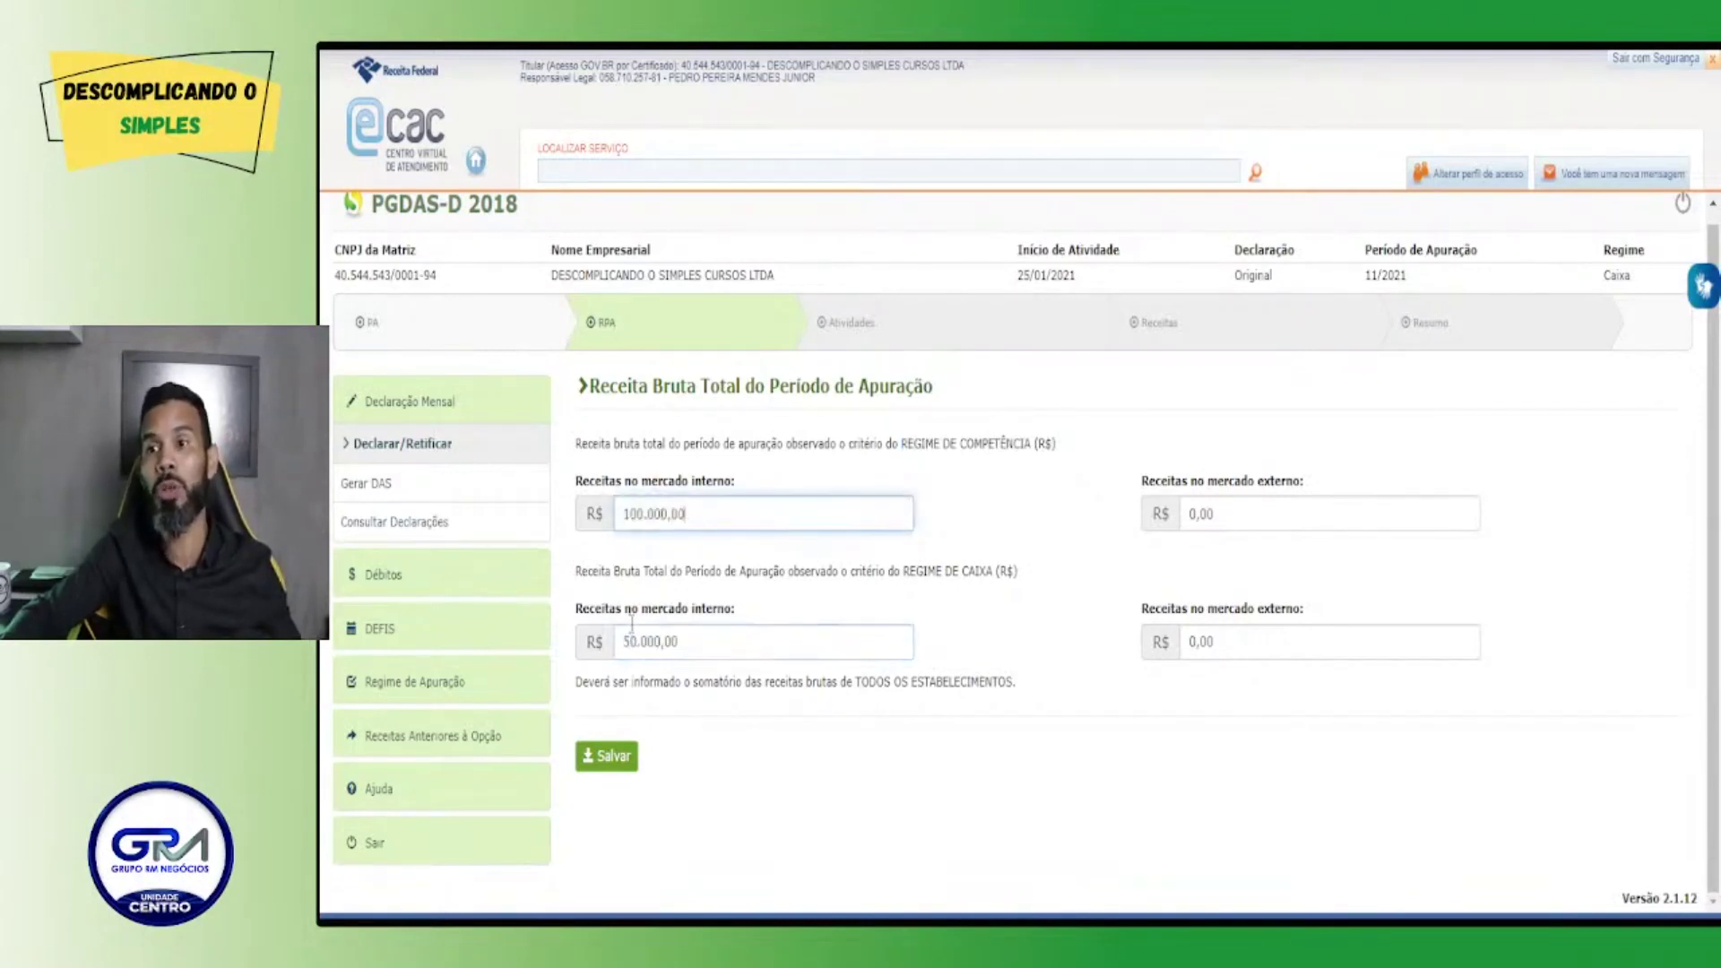
drag(632, 639, 681, 642)
click(681, 642)
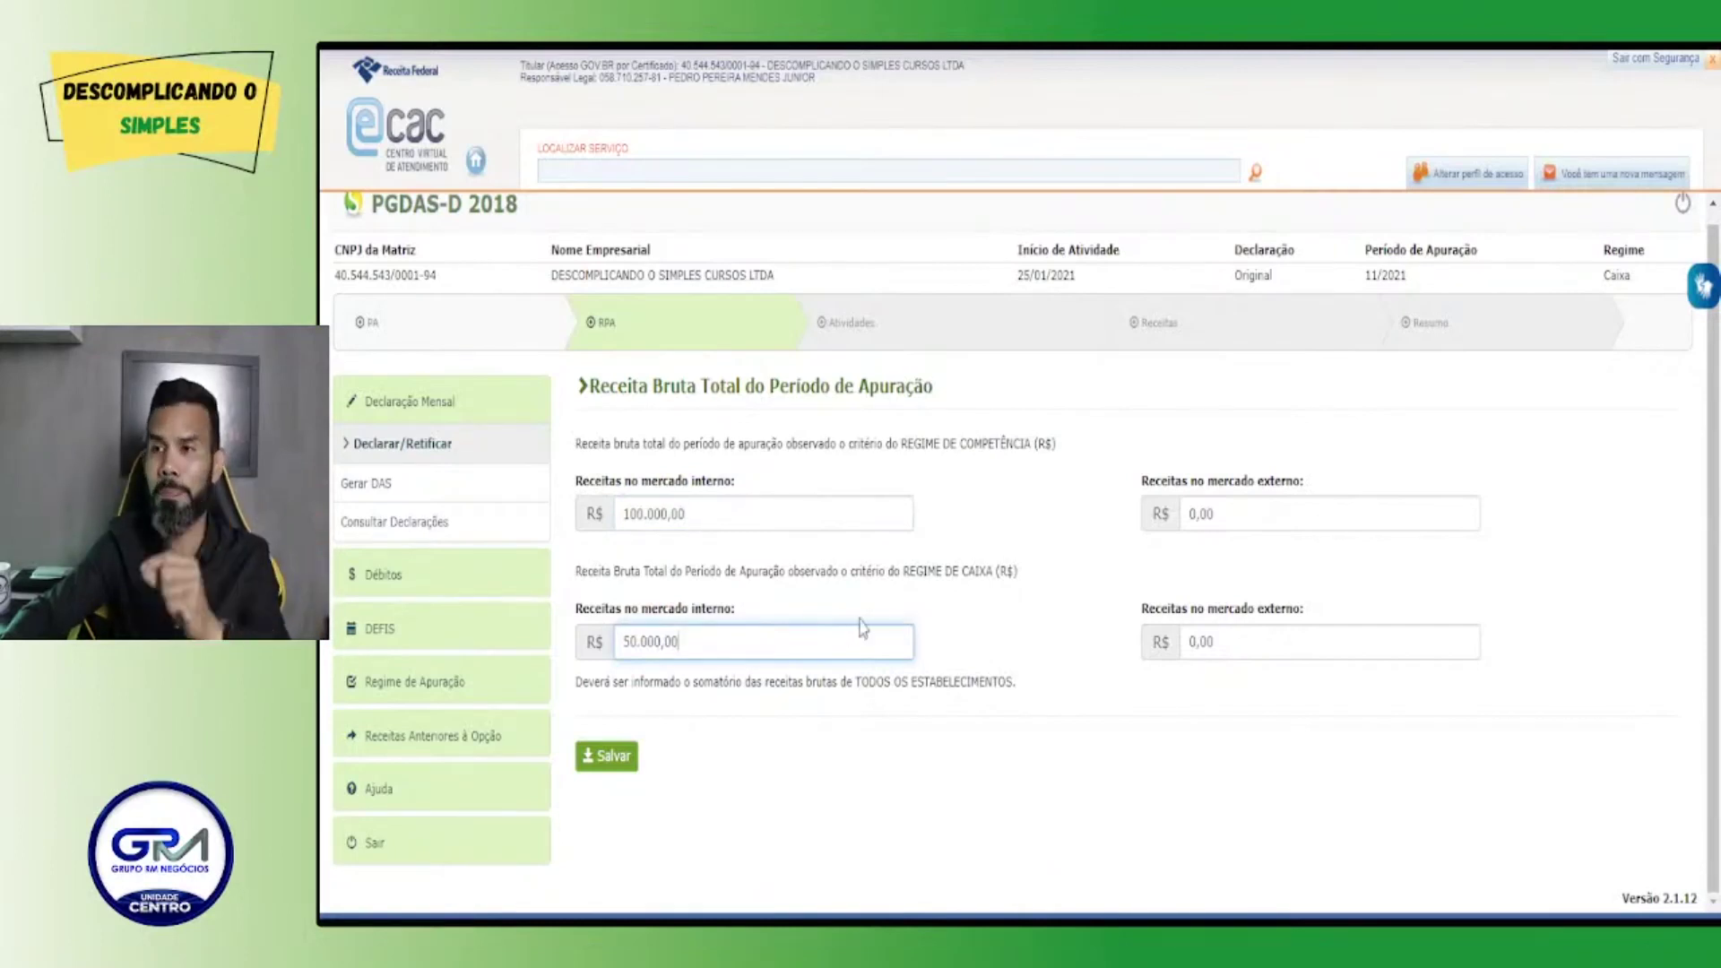
click(687, 515)
click(626, 523)
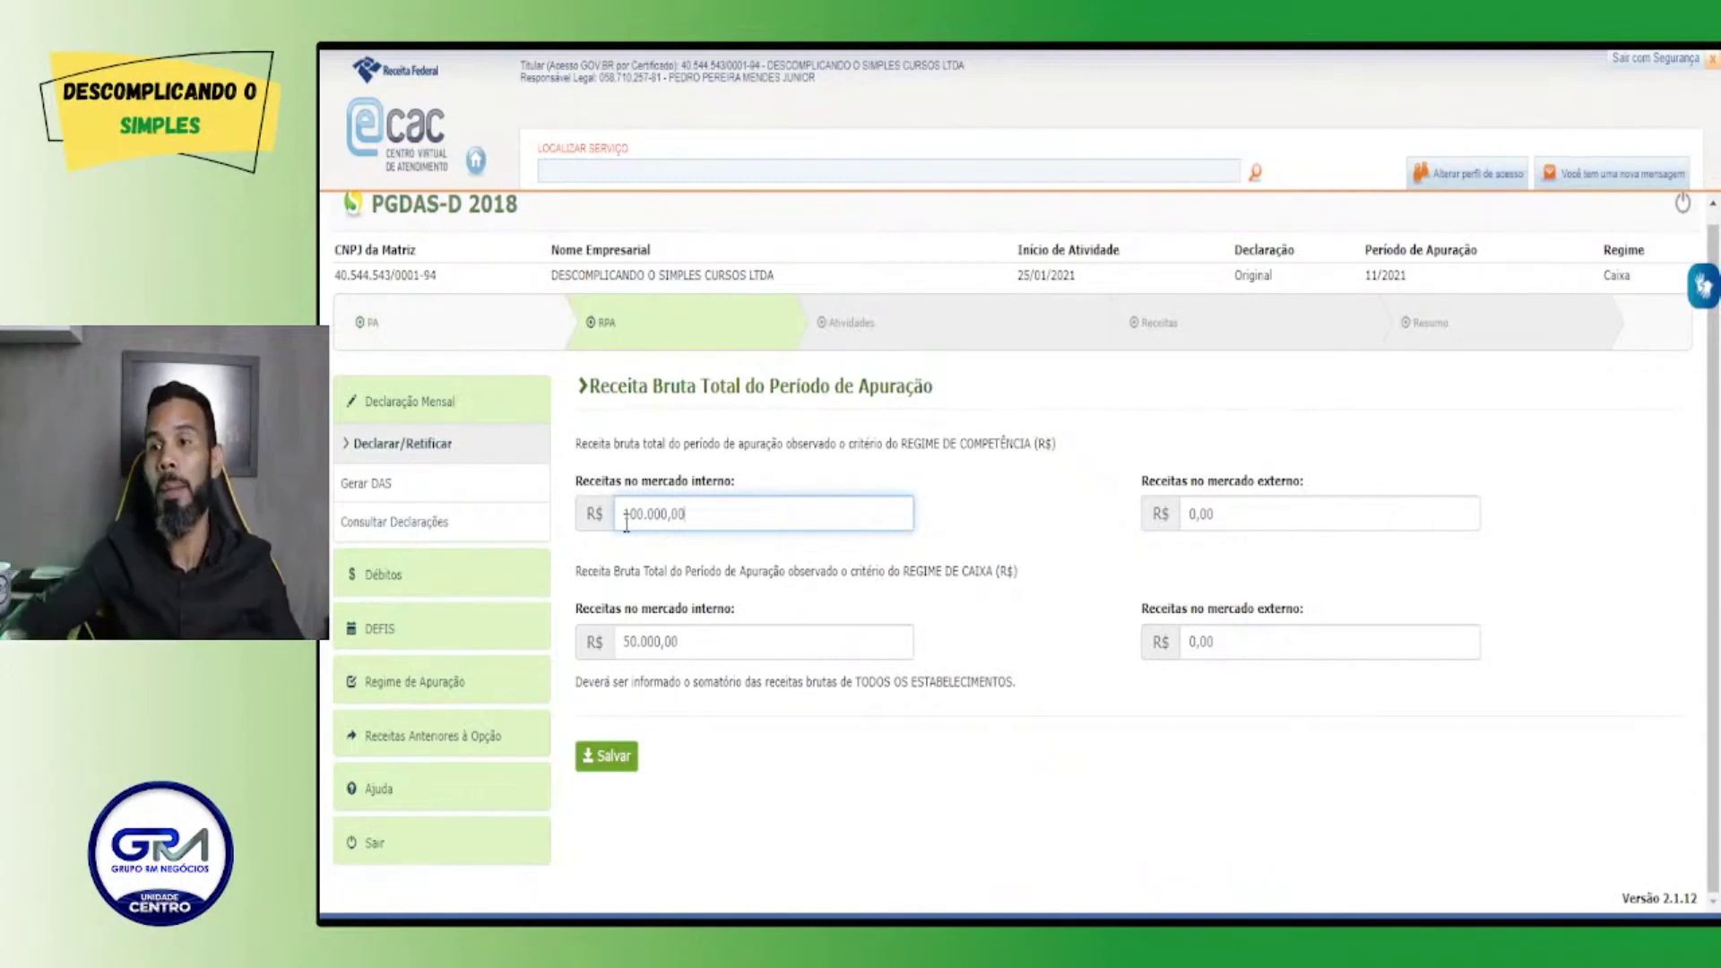
drag(681, 638, 600, 645)
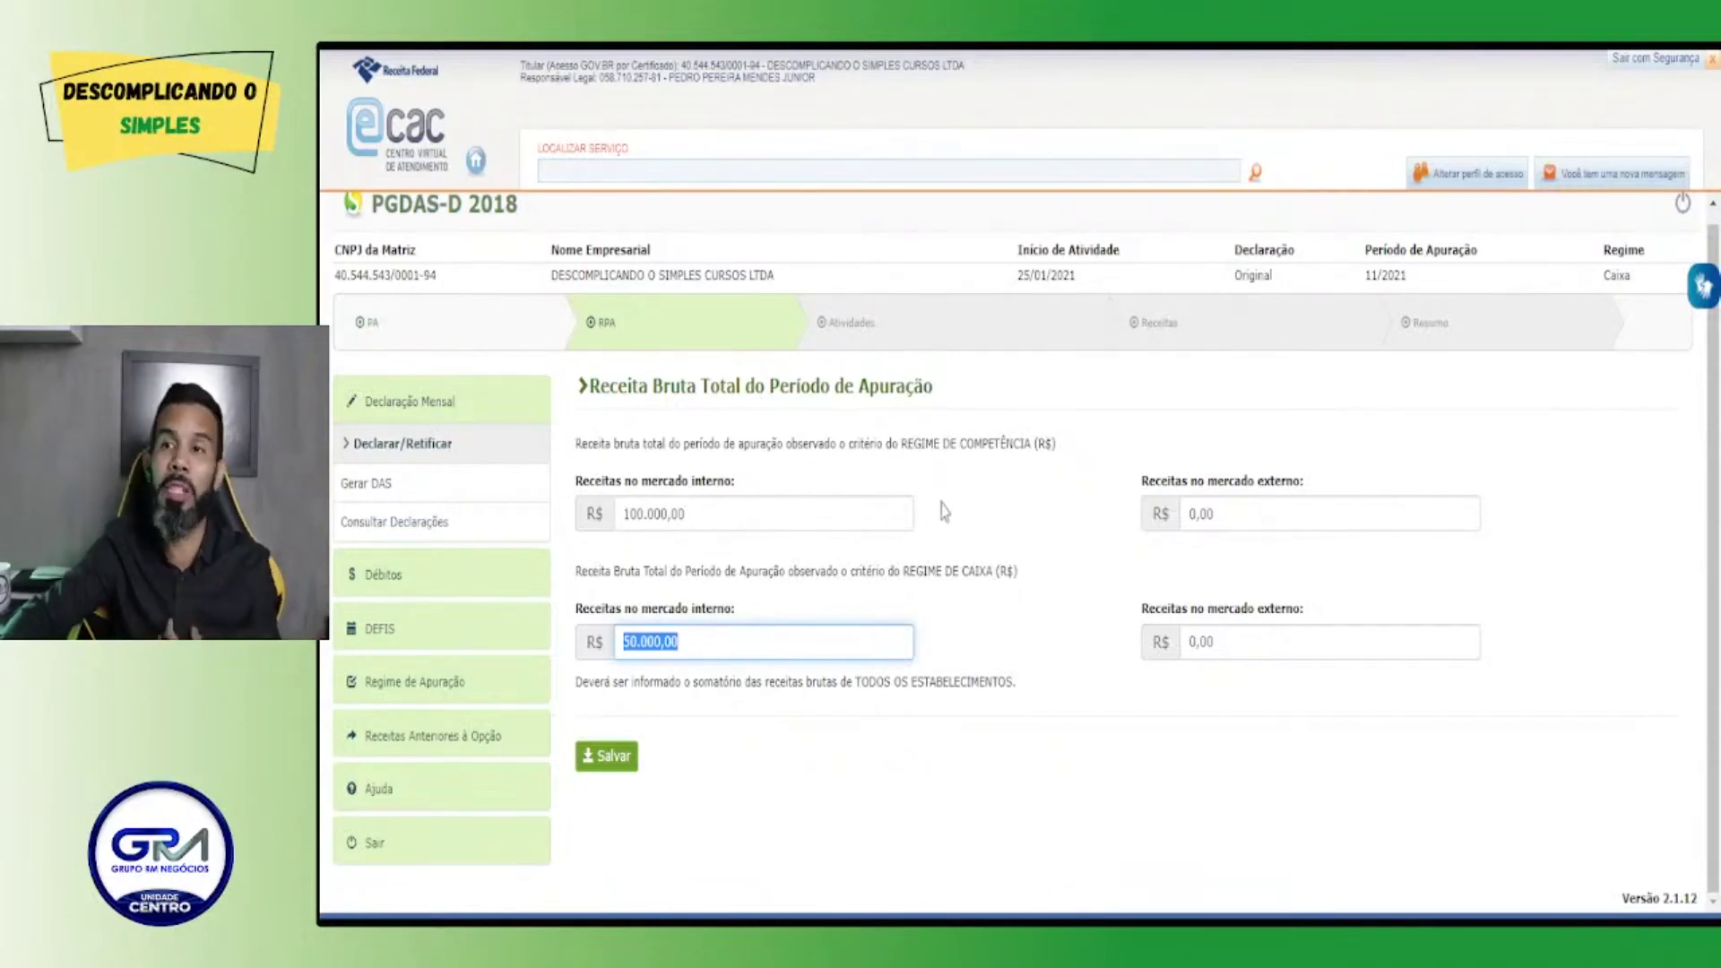
click(731, 527)
click(621, 518)
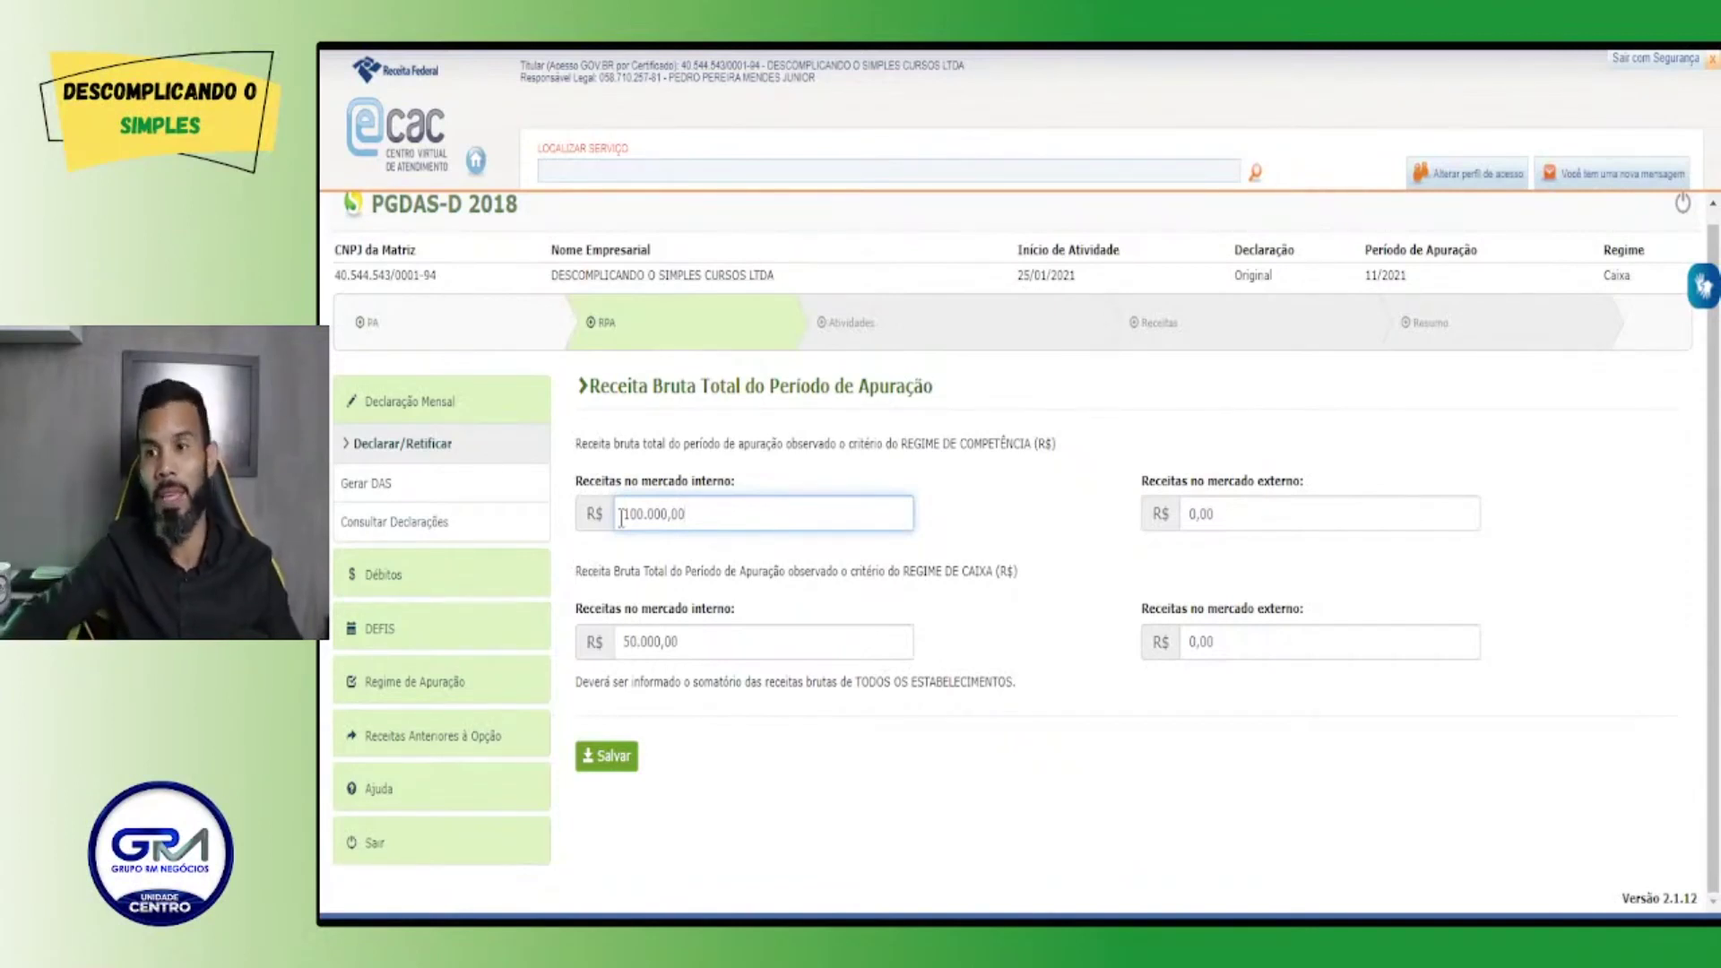
drag(688, 518, 616, 527)
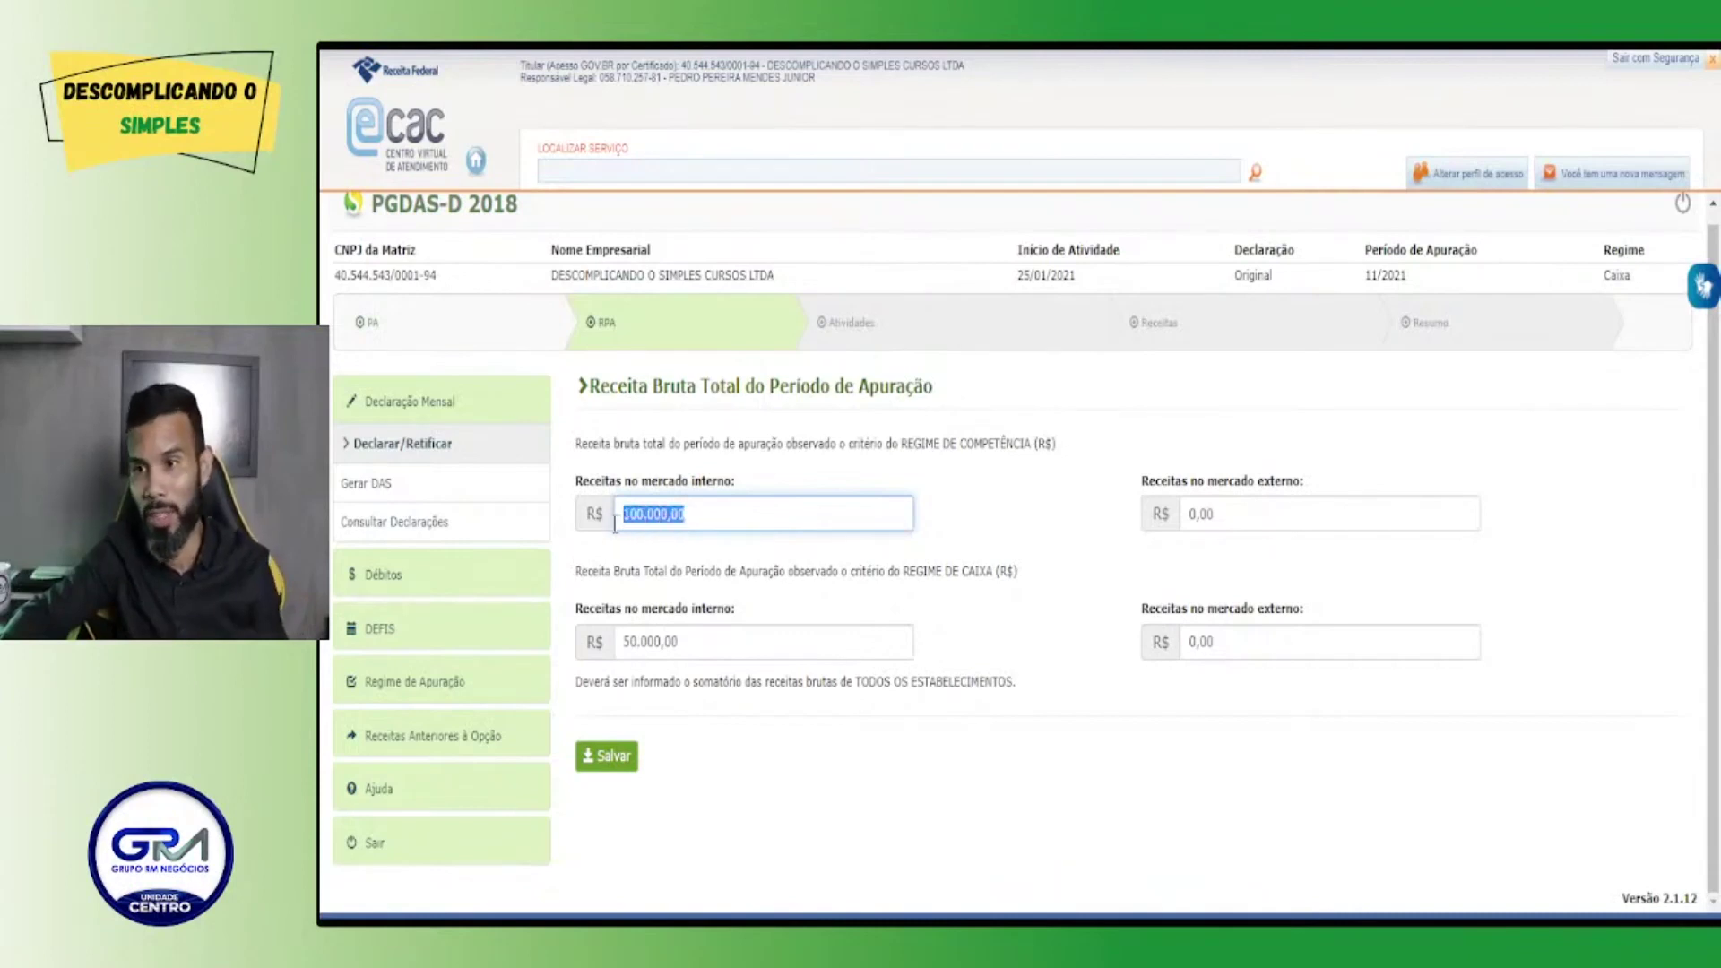
click(712, 640)
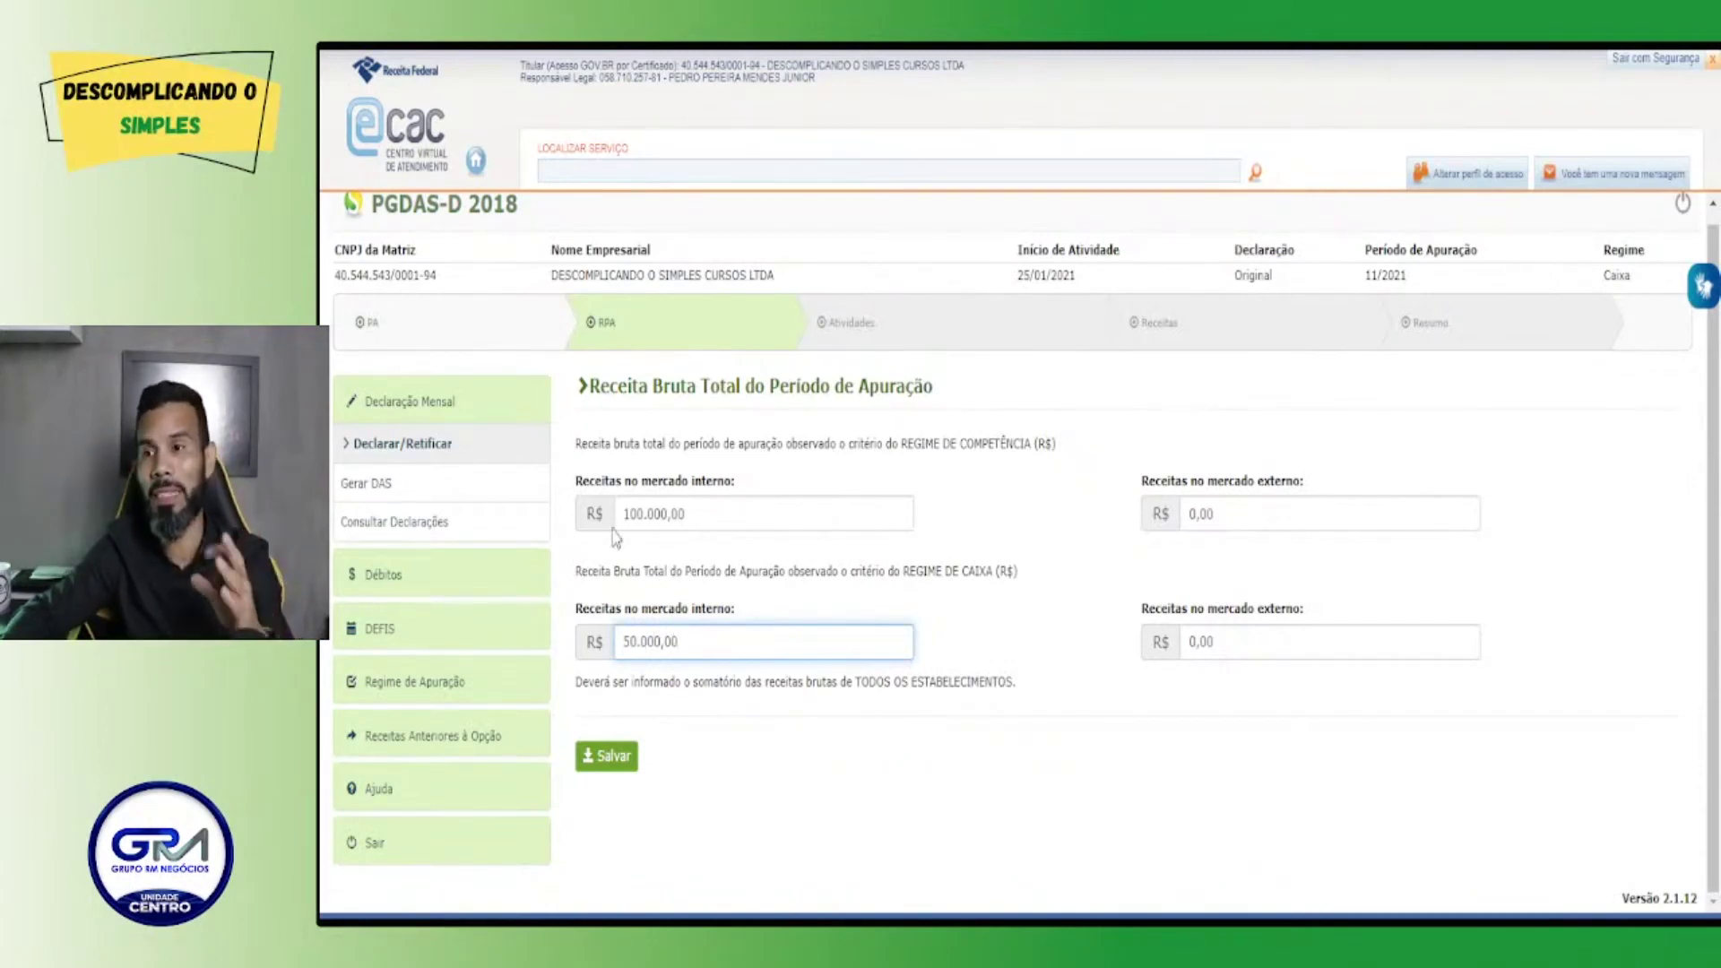
drag(619, 516, 698, 518)
click(698, 518)
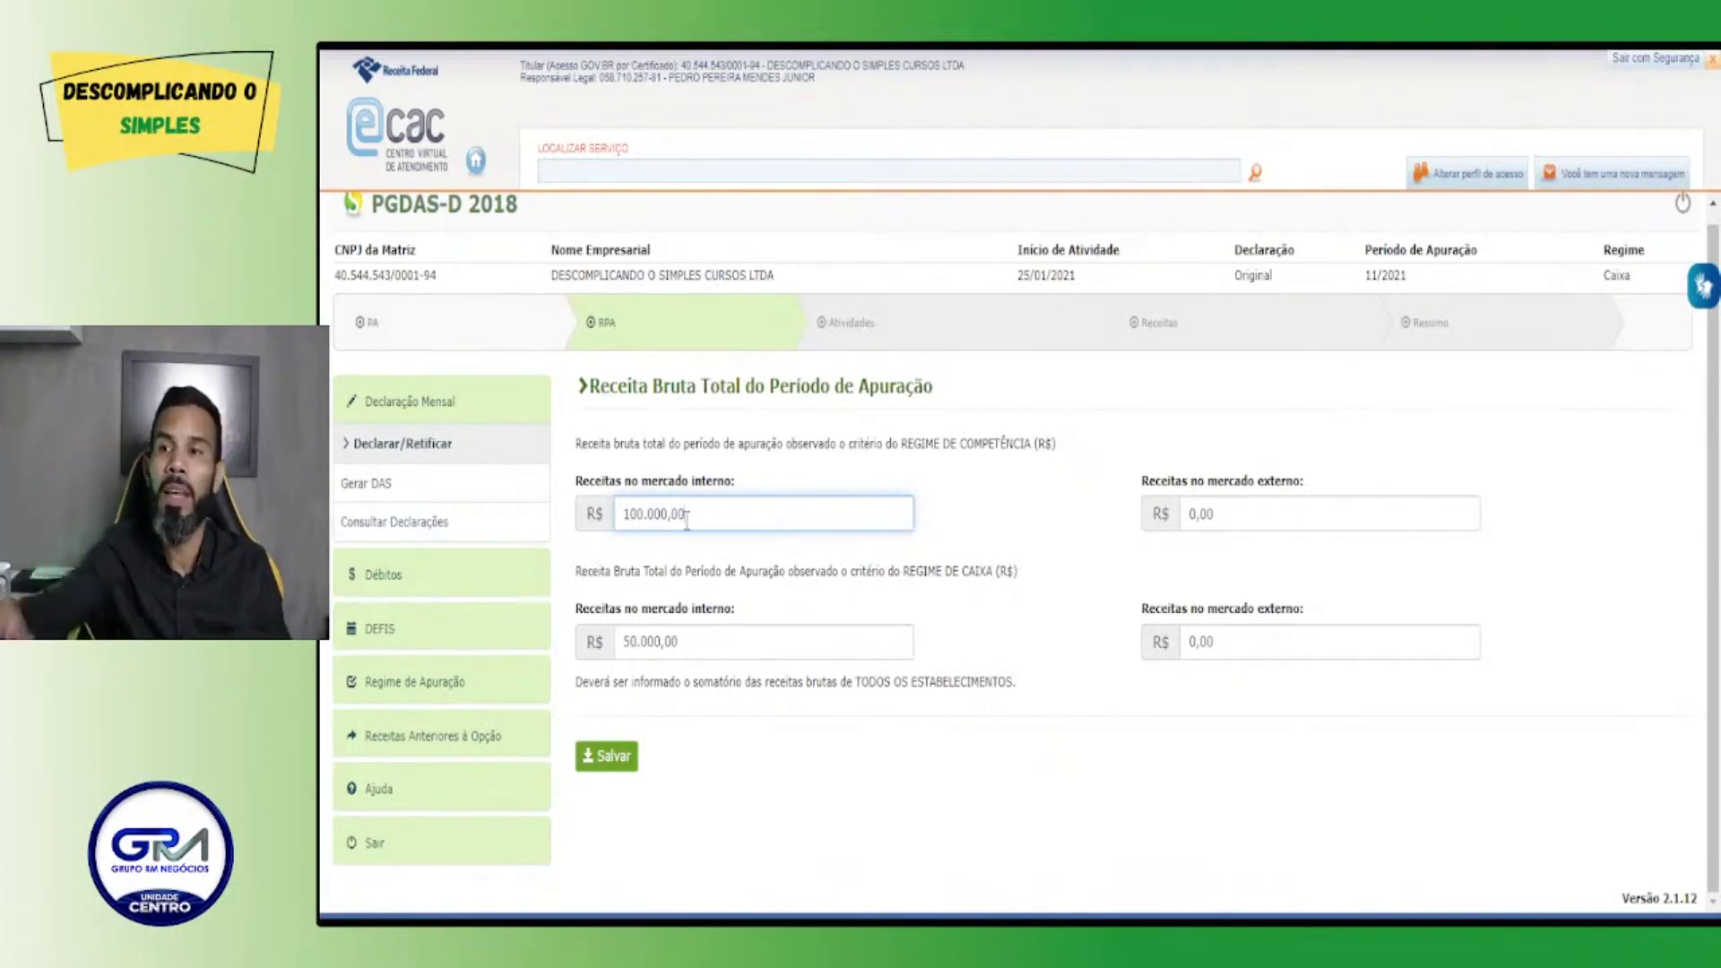
drag(686, 513, 622, 514)
click(625, 513)
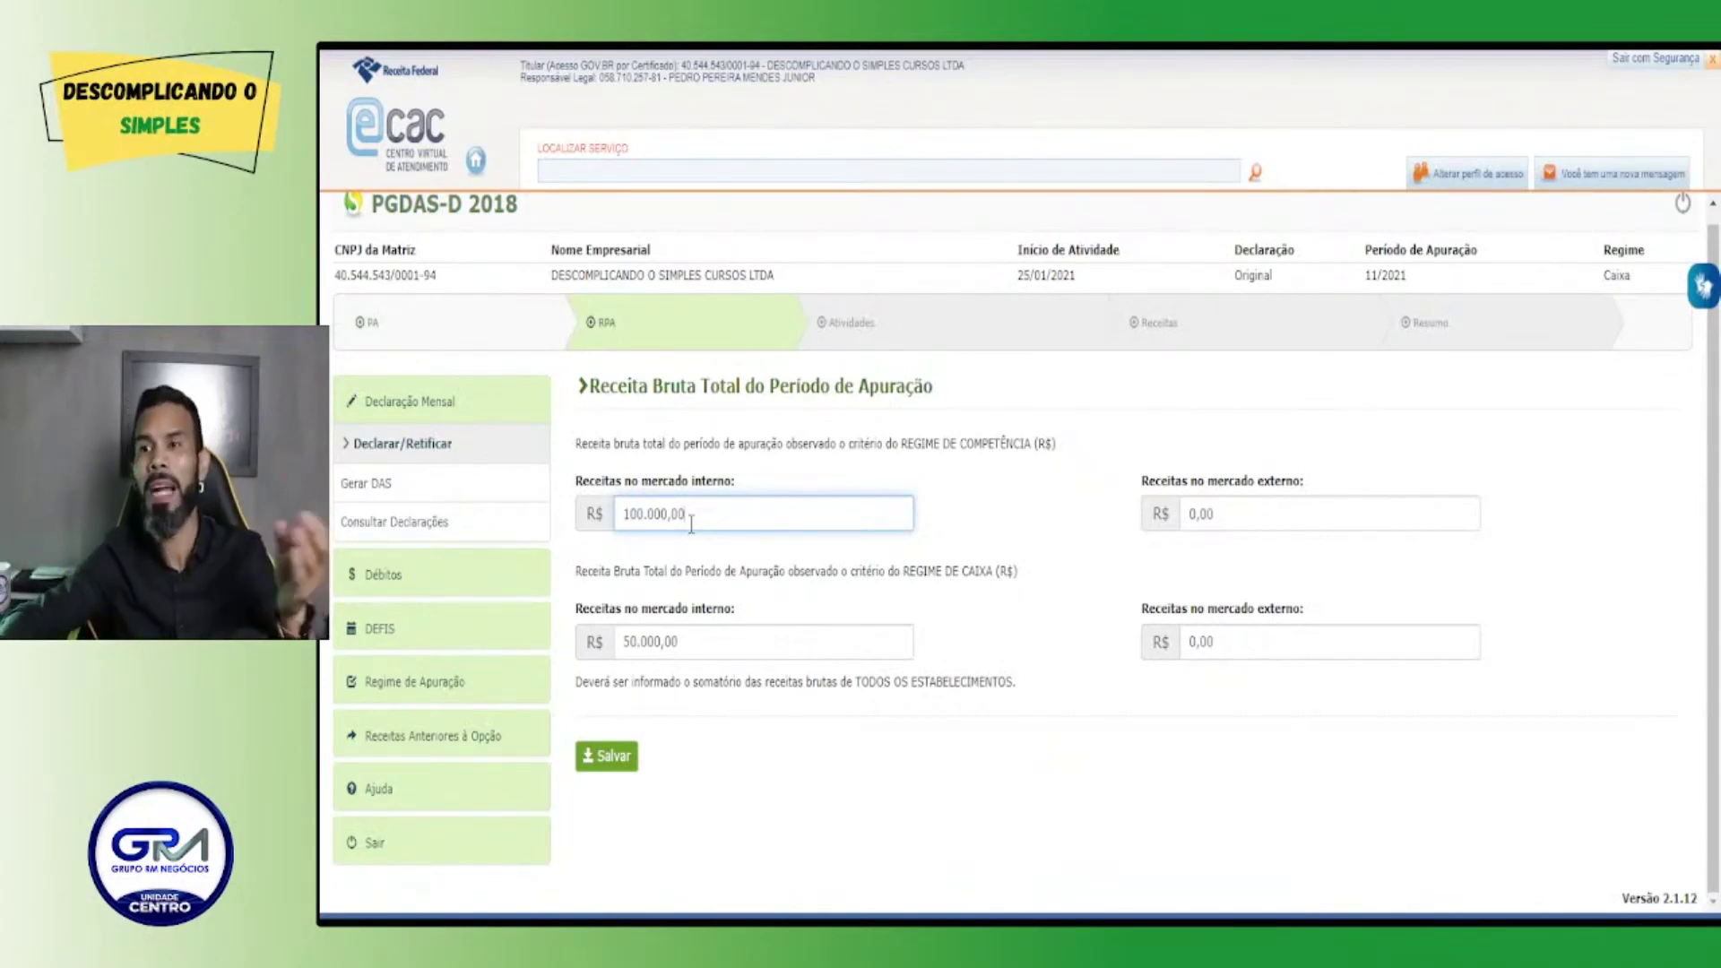
drag(688, 516, 625, 513)
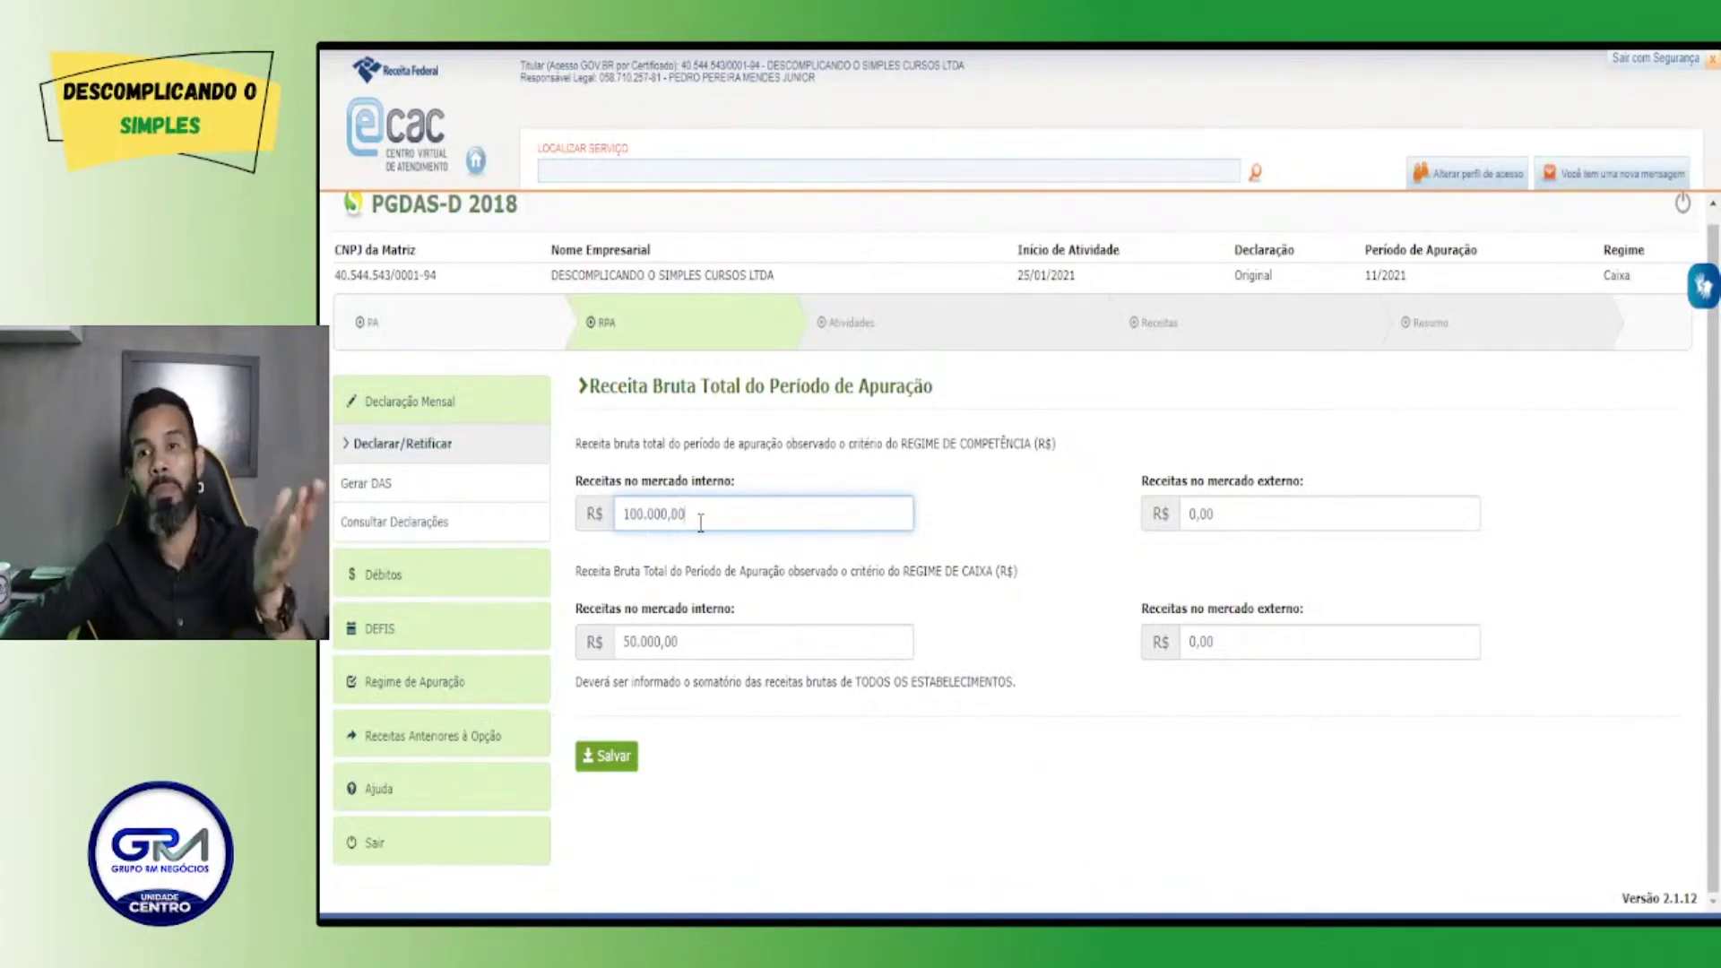
drag(697, 516, 623, 517)
click(623, 518)
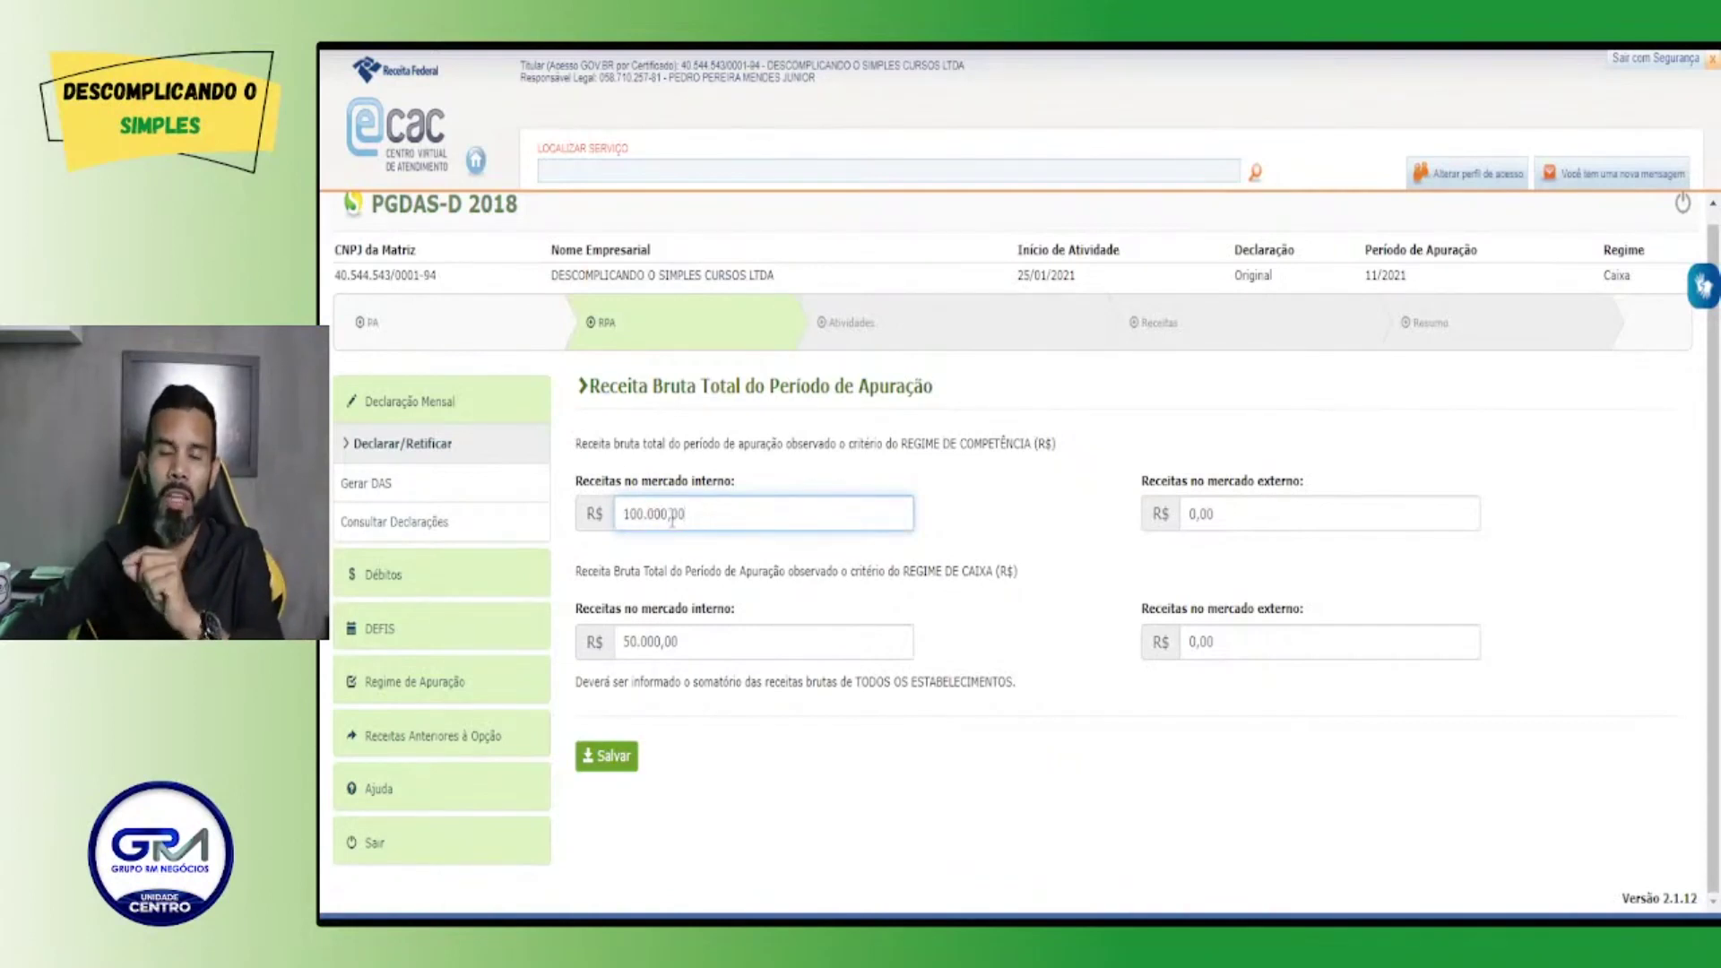